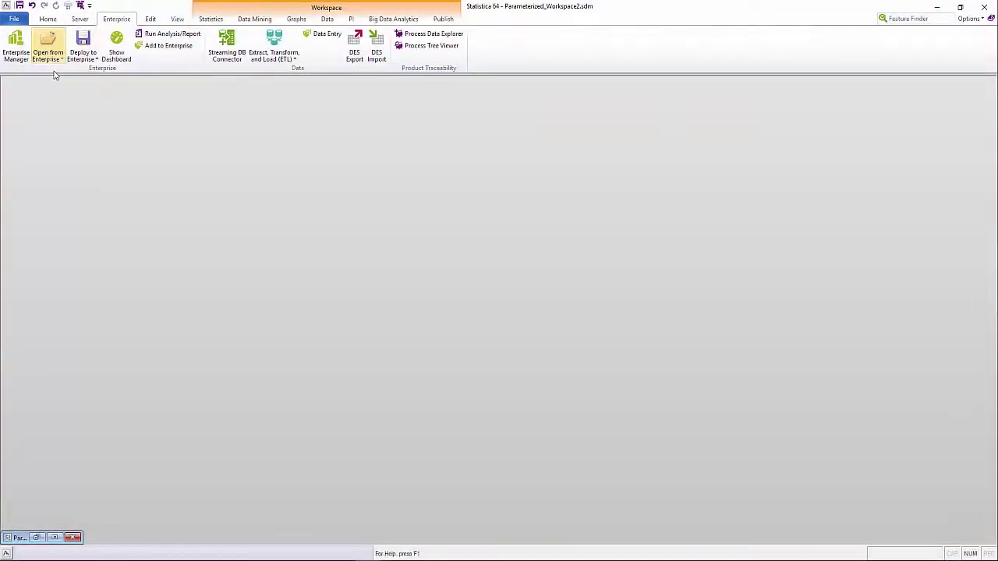
# Open Data_Prep.sdm, then Modeling_Template.sdm, as workspaces from the Enterprise repository
pyautogui.click(456, 313)
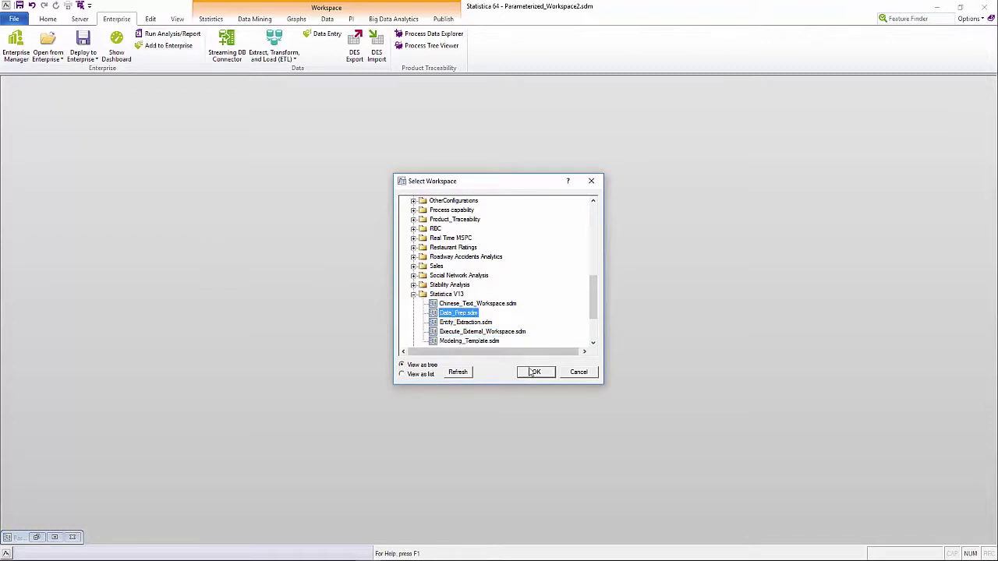
pyautogui.click(537, 372)
pyautogui.click(117, 19)
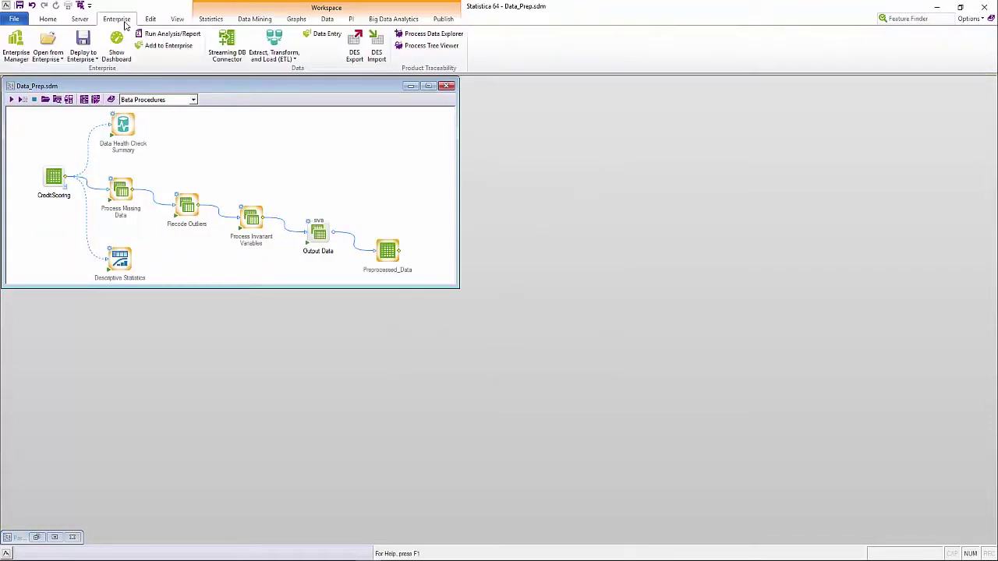
pyautogui.click(49, 56)
pyautogui.click(56, 71)
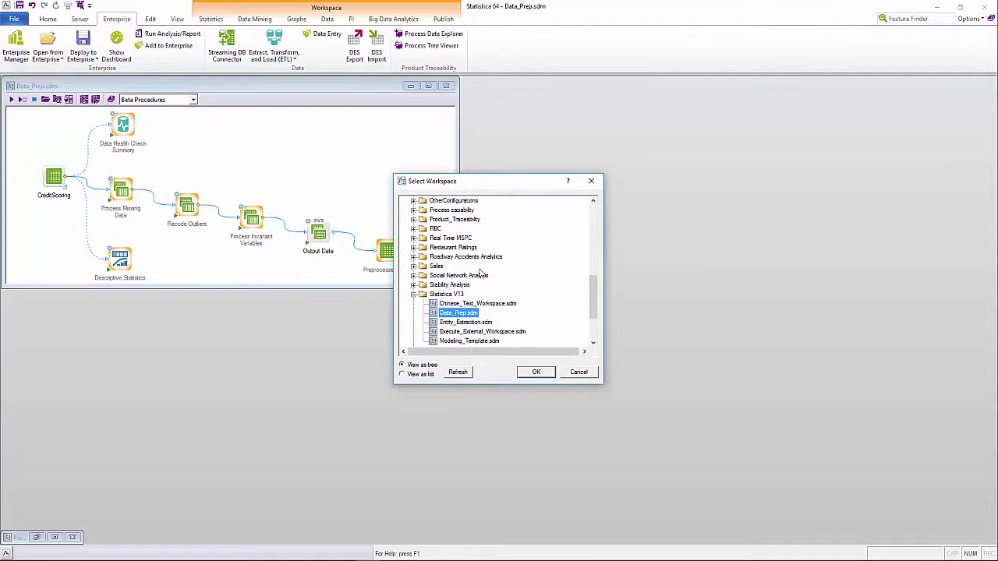
pyautogui.click(466, 341)
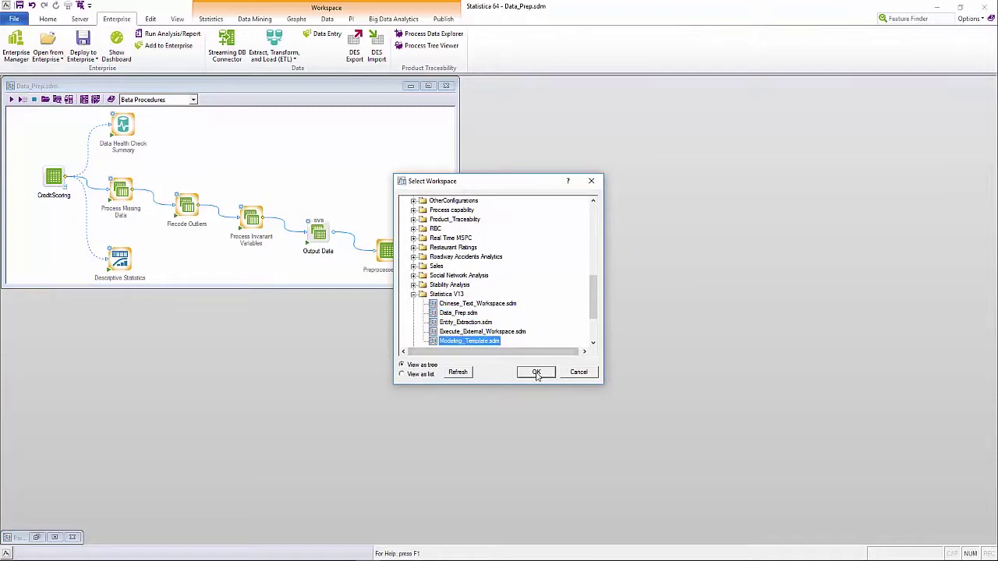
pyautogui.click(537, 373)
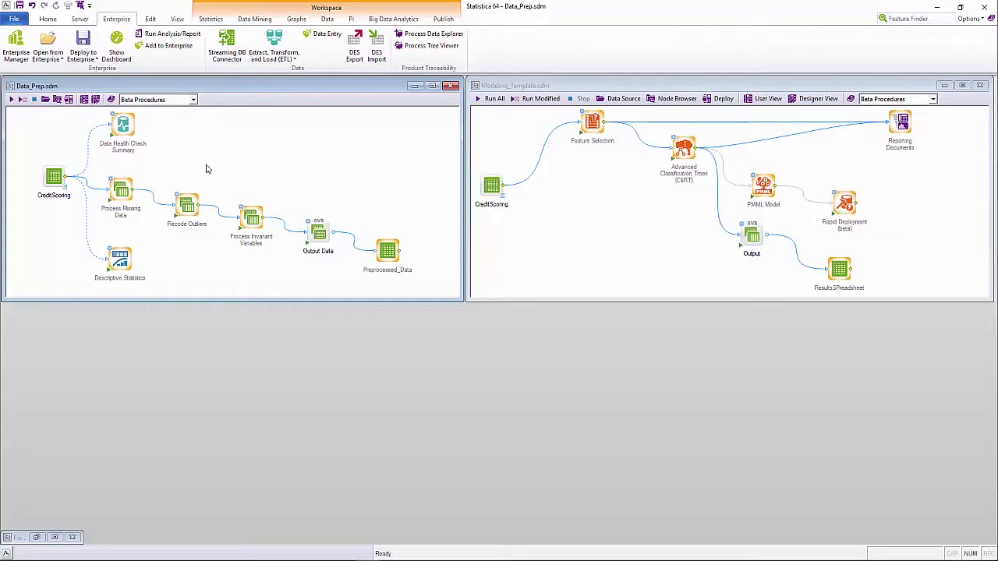
# Open the Execute_External_Workspace.sdm workspace from Enterprise
pyautogui.click(47, 54)
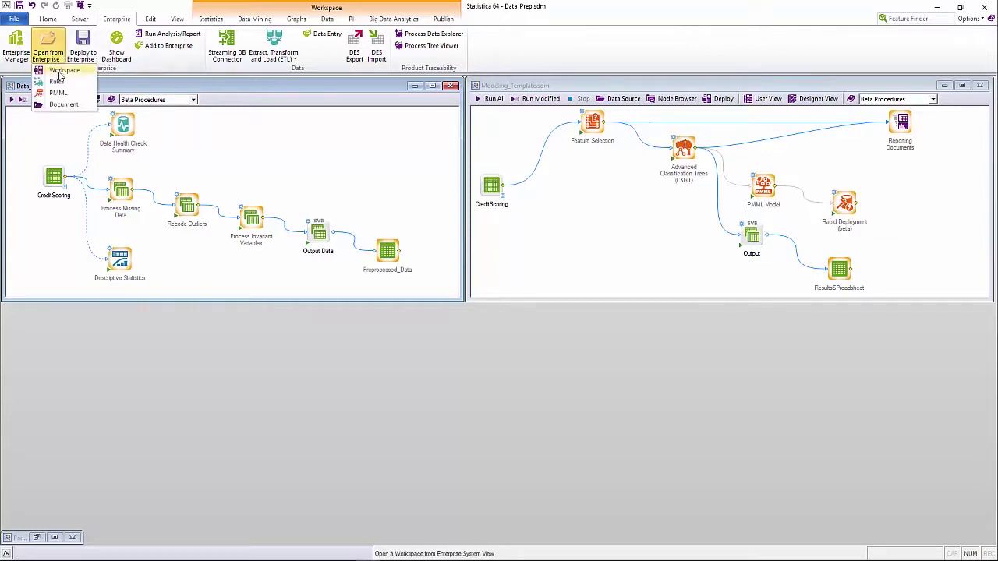
pyautogui.click(61, 71)
pyautogui.click(467, 331)
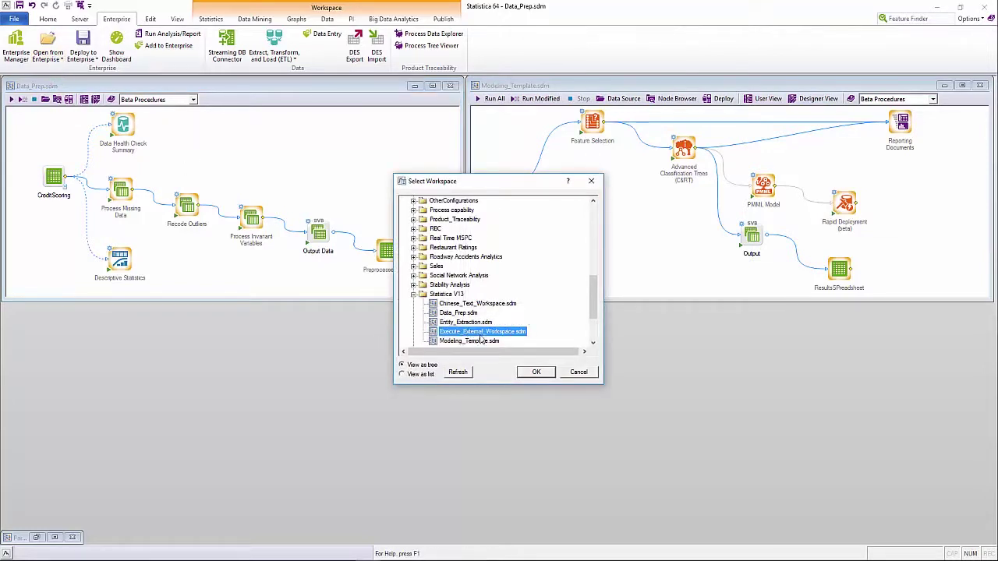
pyautogui.click(539, 375)
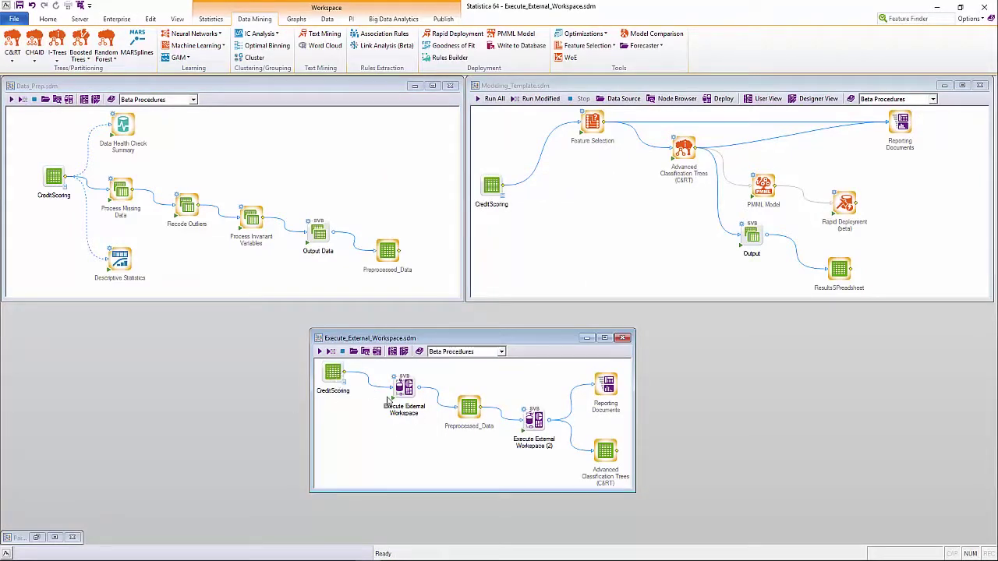
# Inspect the CreditScoring data's Gender and Age cells, then close the spreadsheet
pyautogui.doubleClick(335, 375)
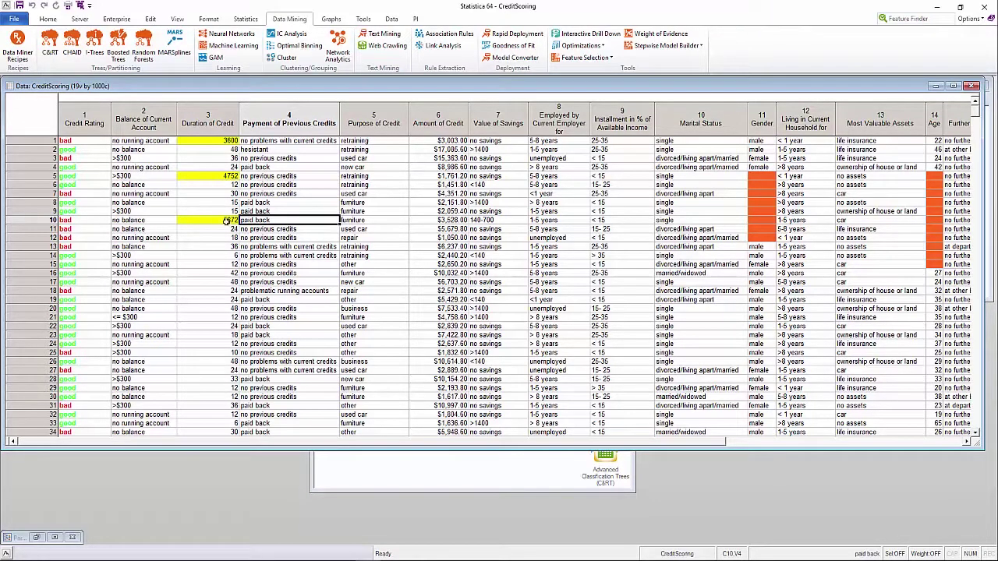
pyautogui.moveTo(764, 176); pyautogui.dragTo(768, 236)
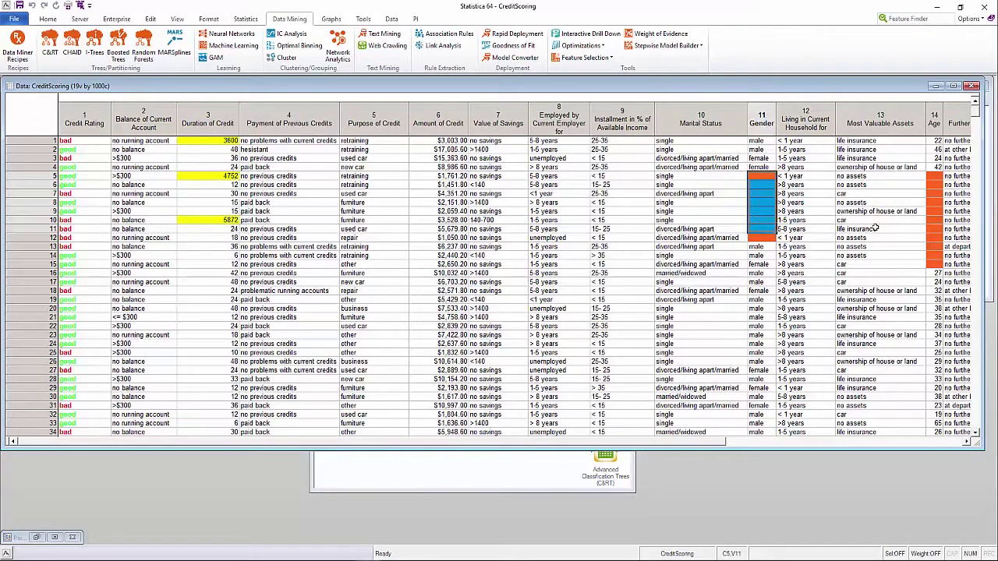
pyautogui.moveTo(935, 177); pyautogui.dragTo(937, 223)
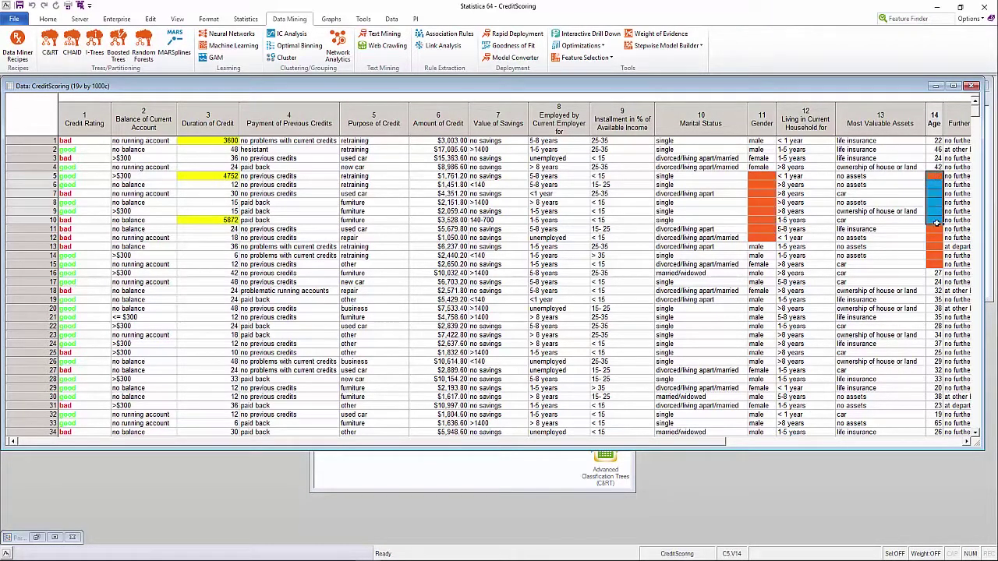
pyautogui.click(970, 87)
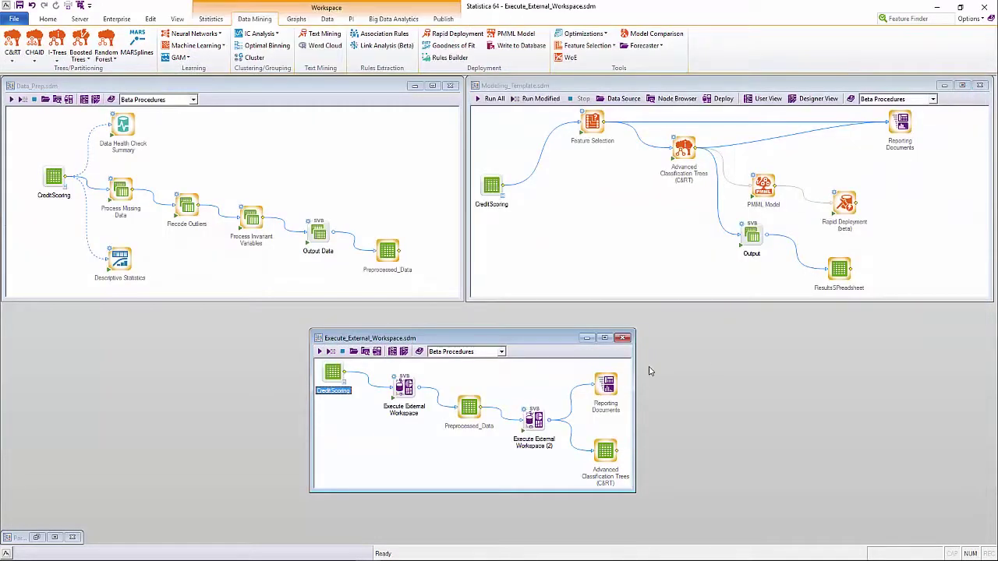
# Set the first Execute External Workspace node to run Data_Prep.sdm
pyautogui.doubleClick(395, 382)
pyautogui.click(647, 208)
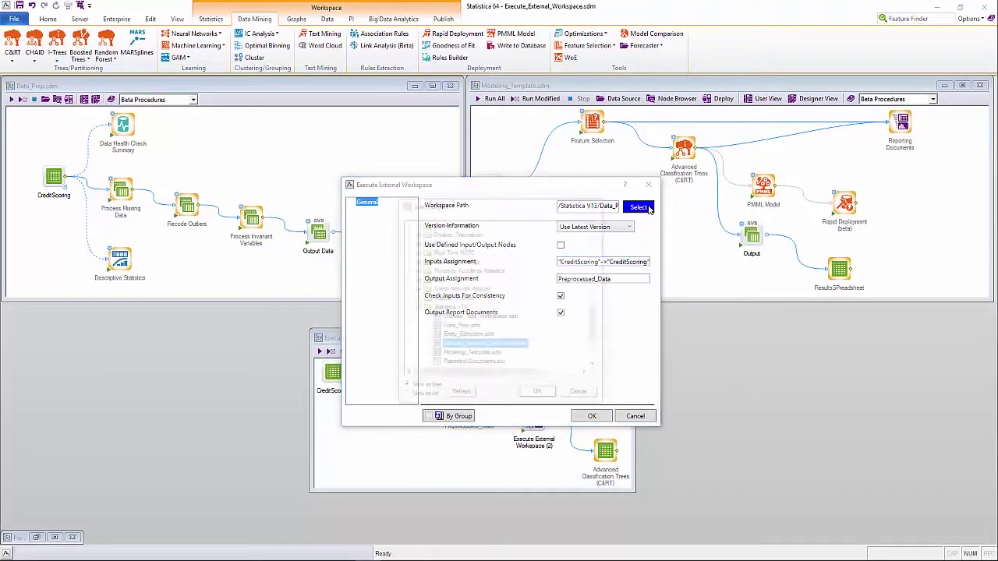
pyautogui.click(466, 327)
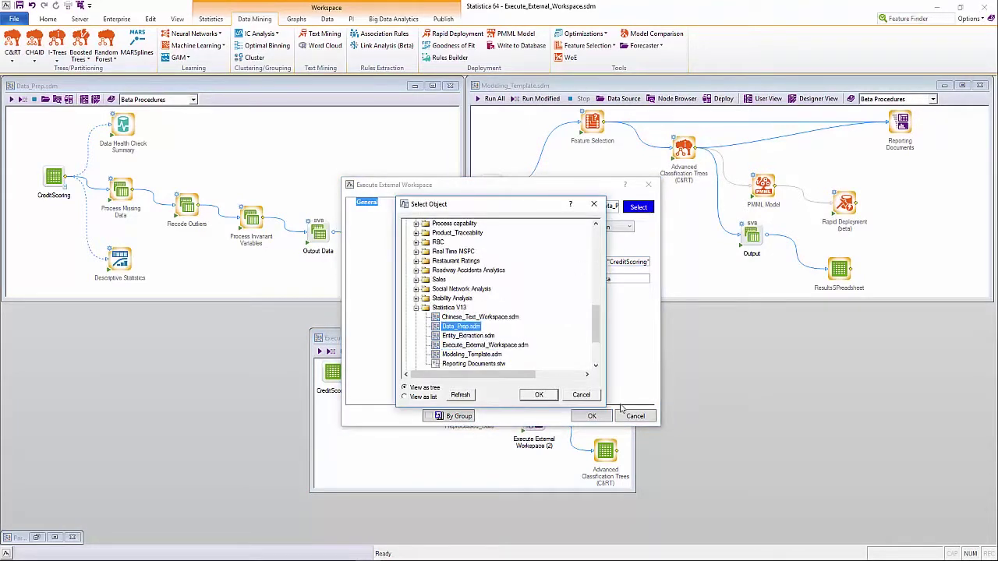
pyautogui.click(548, 395)
pyautogui.click(591, 416)
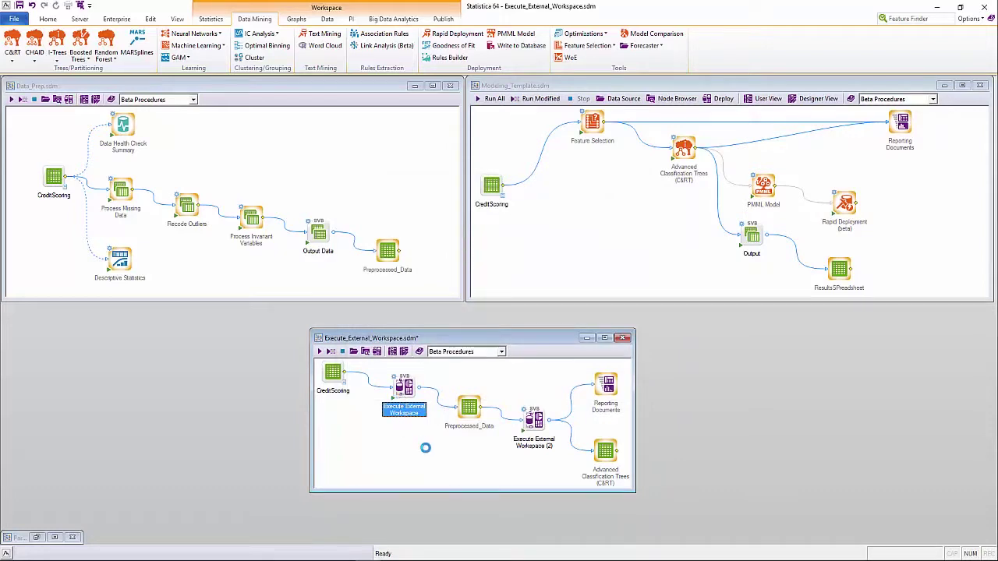
# View Preprocessed_Data, highlighting the imputed Age and Missing Gender values
pyautogui.doubleClick(478, 419)
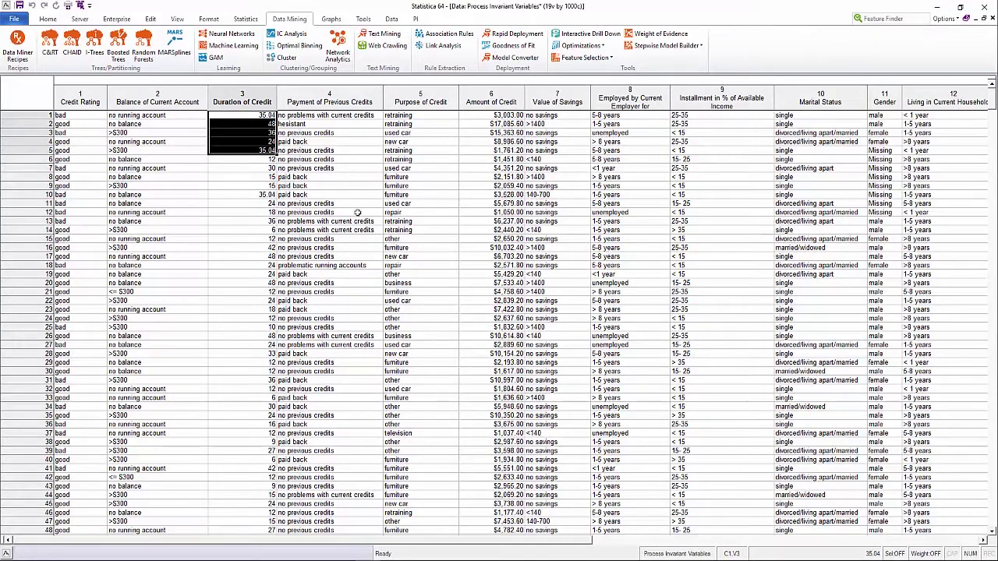
pyautogui.click(249, 115)
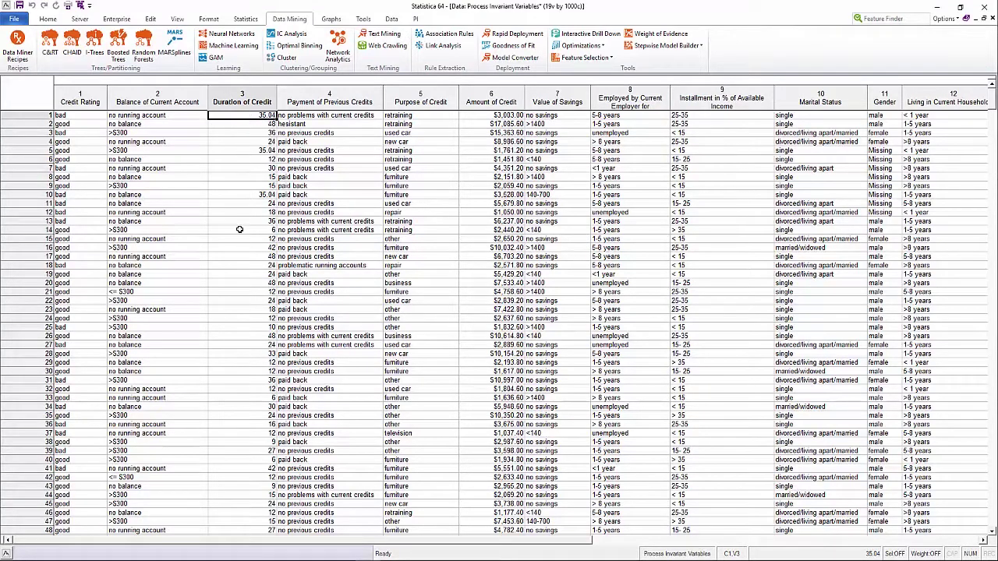
pyautogui.moveTo(290, 541); pyautogui.dragTo(423, 544)
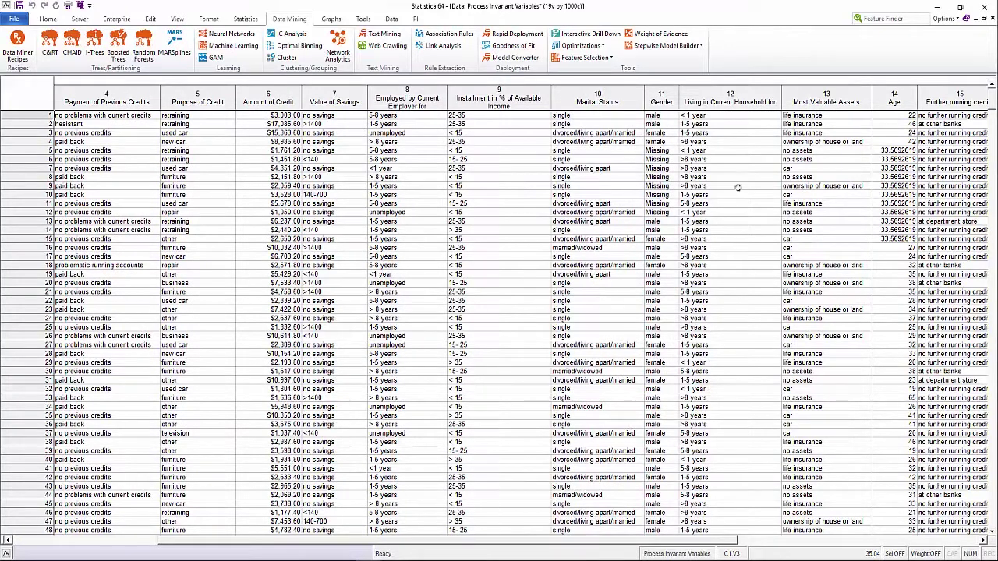
pyautogui.moveTo(898, 151); pyautogui.dragTo(901, 236)
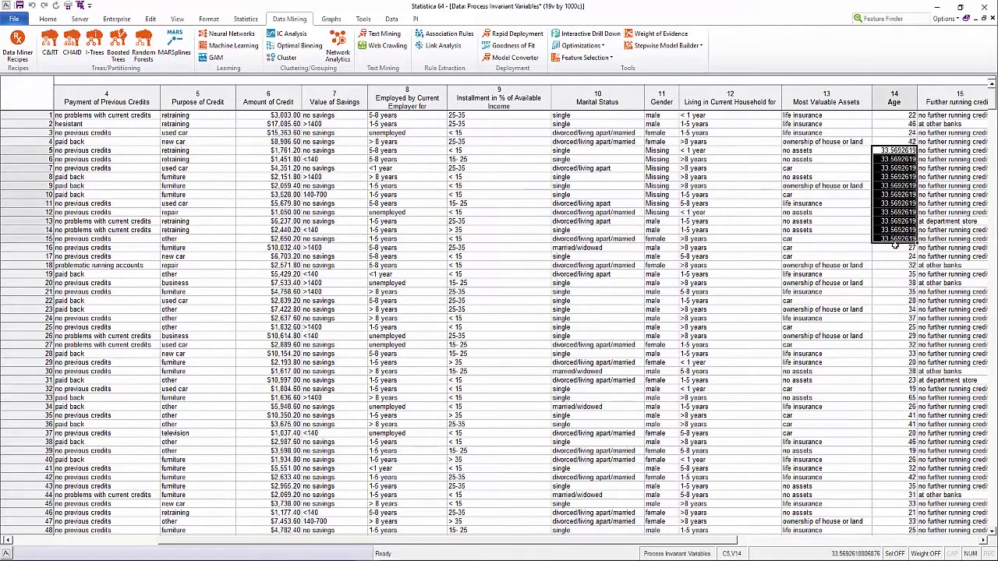
pyautogui.moveTo(656, 151); pyautogui.dragTo(657, 212)
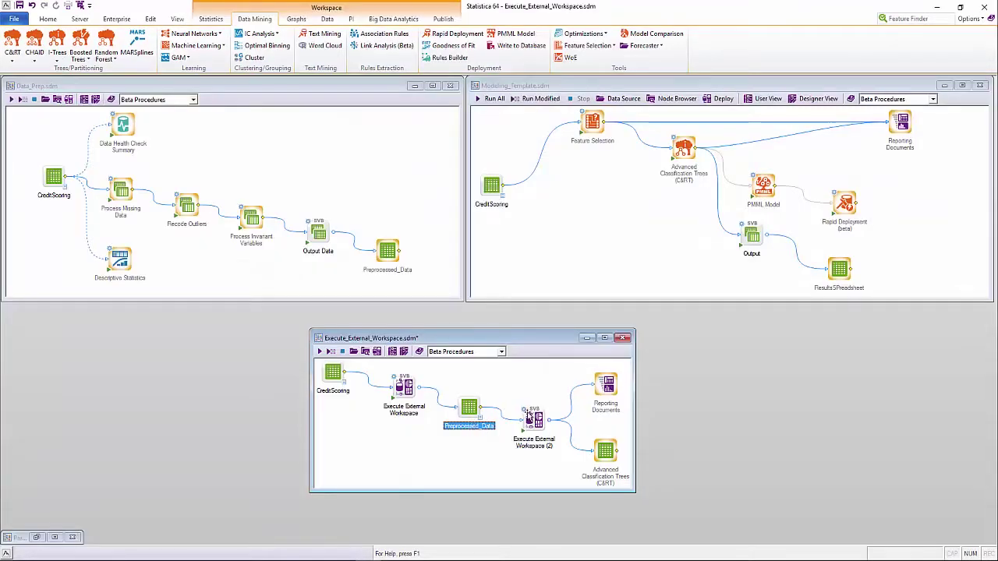
# Set the second Execute External Workspace node to run Modeling_Template.sdm and run the workflow
pyautogui.doubleClick(530, 419)
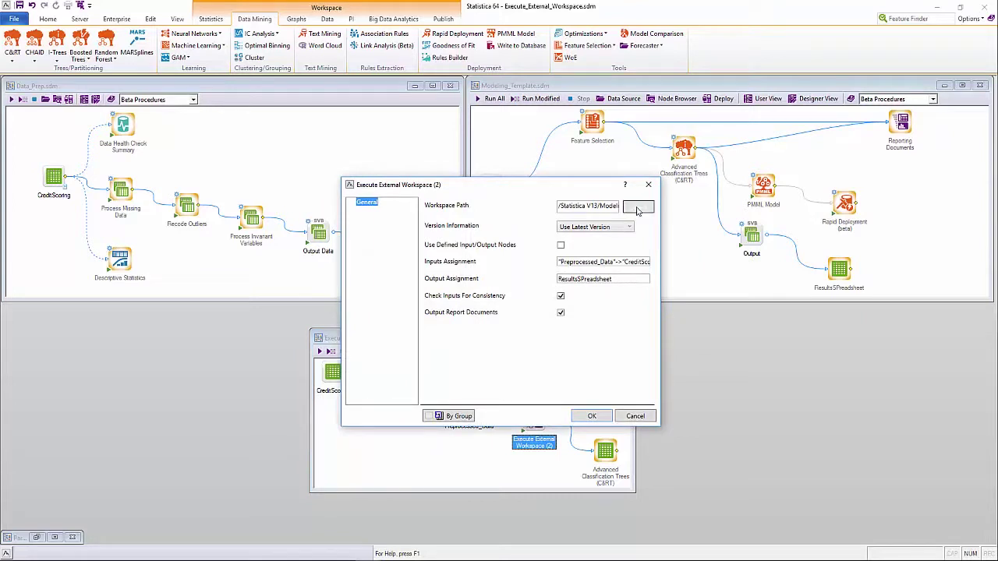
pyautogui.click(638, 207)
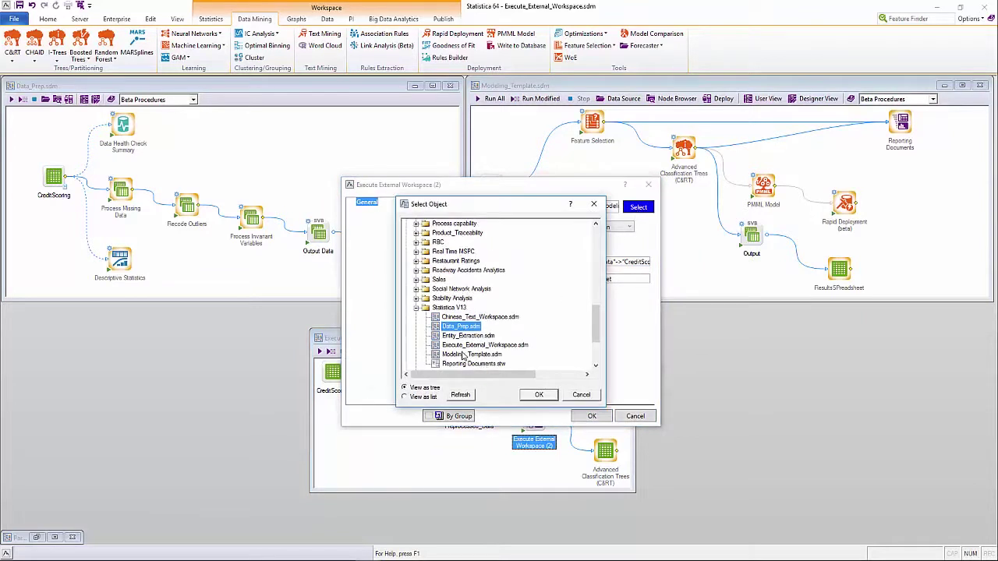
pyautogui.click(463, 354)
pyautogui.click(538, 394)
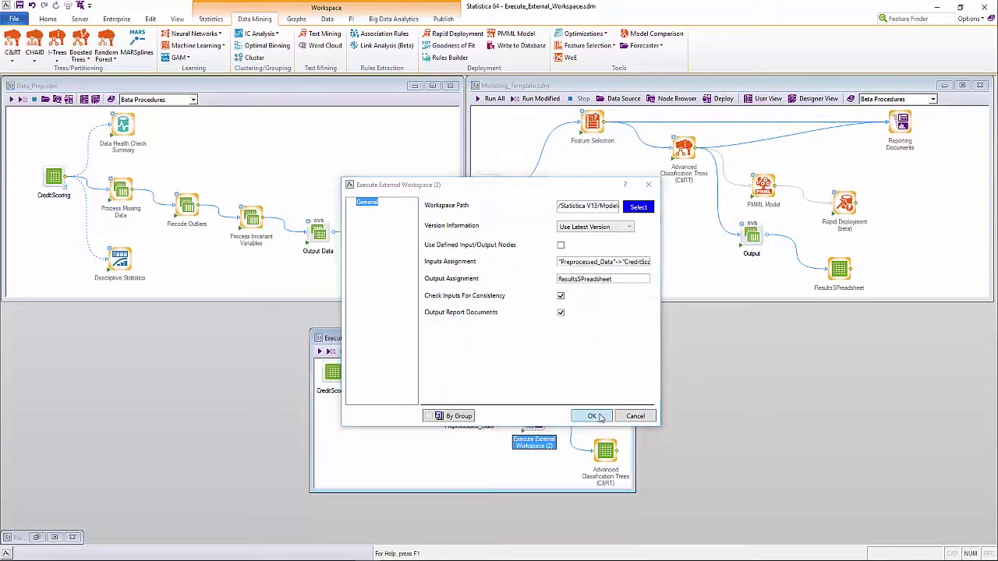
pyautogui.click(592, 417)
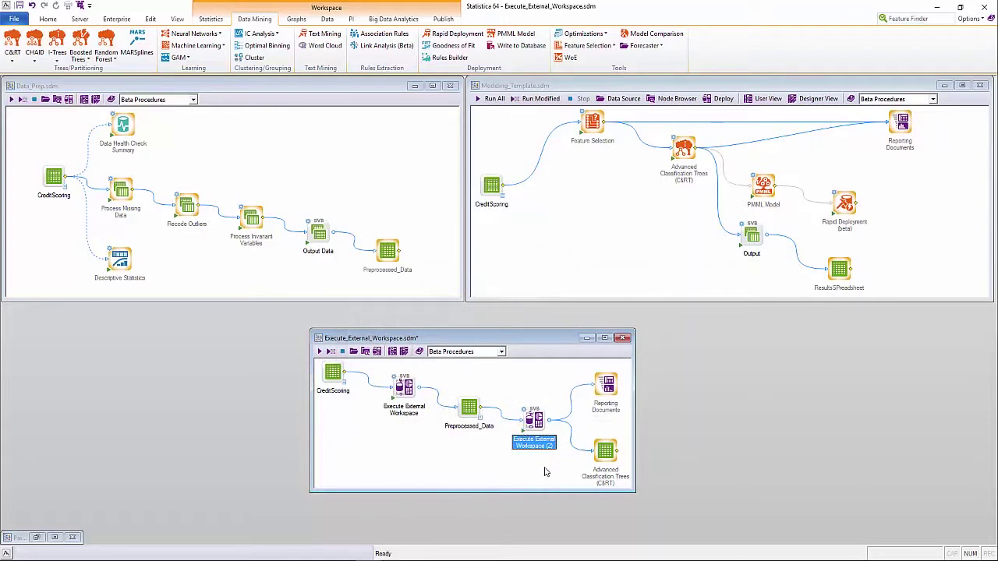
# Review the Advanced Classification Trees results, then restore the Parameterized_Workspace2 workflow
pyautogui.doubleClick(604, 459)
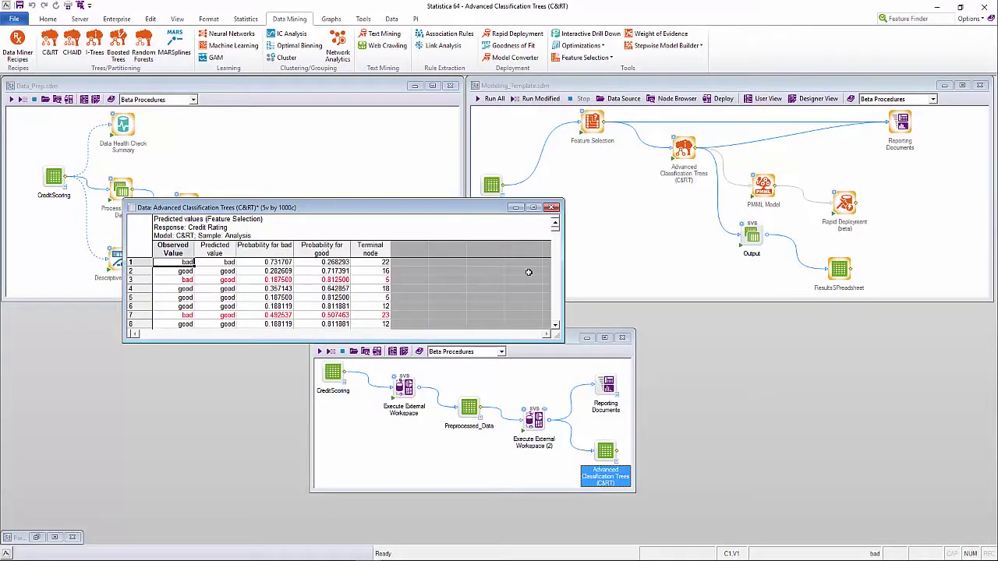
pyautogui.click(552, 208)
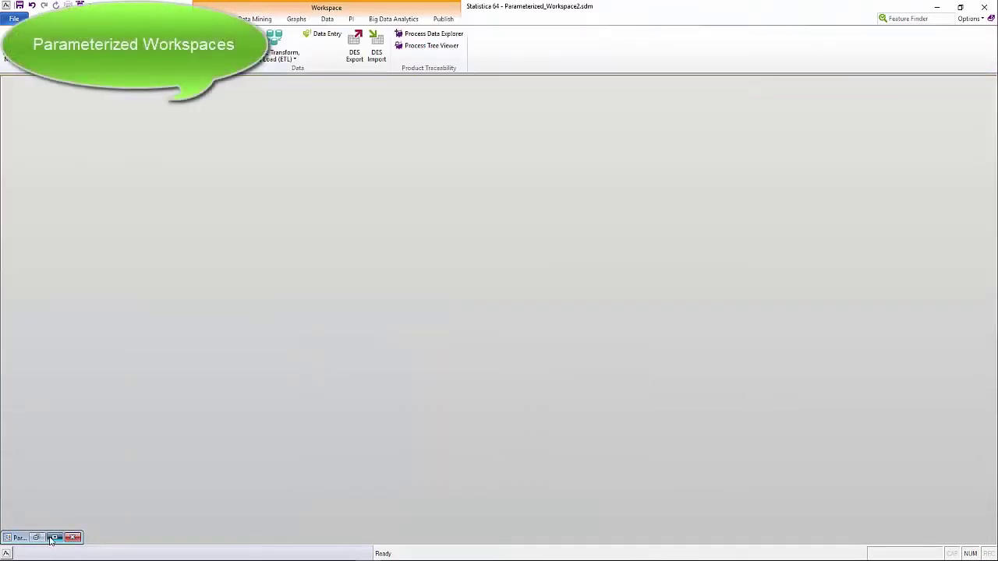
pyautogui.click(53, 537)
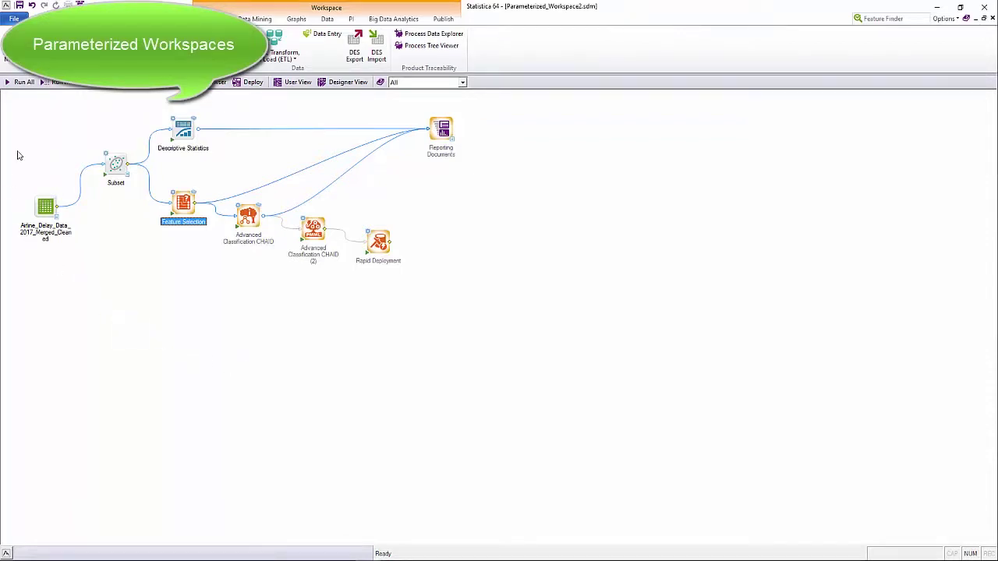
# Leave Subset unchanged; set Descriptive Statistics to skip quartiles and keep 2D scatterplots and surface plots
pyautogui.doubleClick(109, 159)
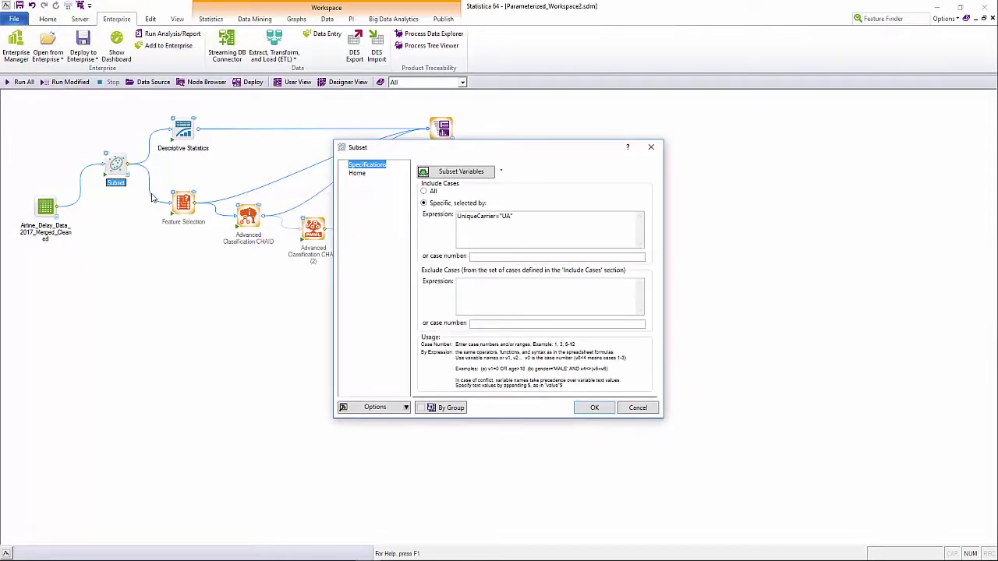
pyautogui.click(591, 407)
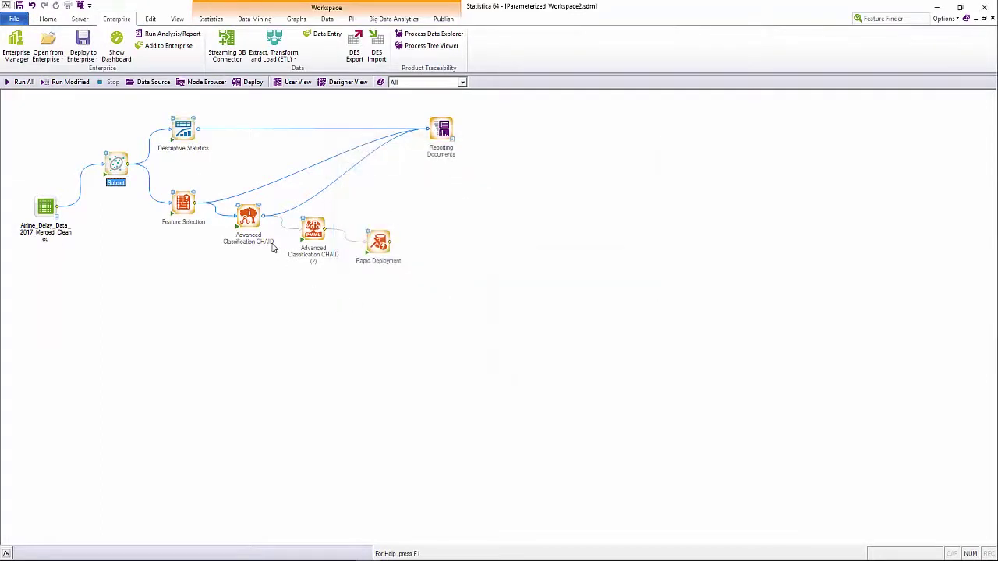
pyautogui.doubleClick(174, 124)
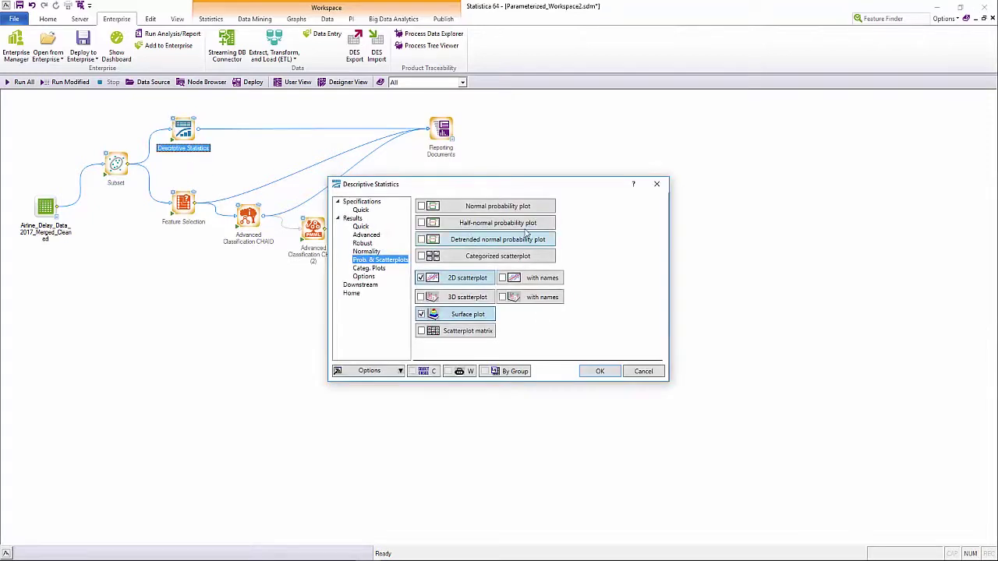
pyautogui.click(364, 235)
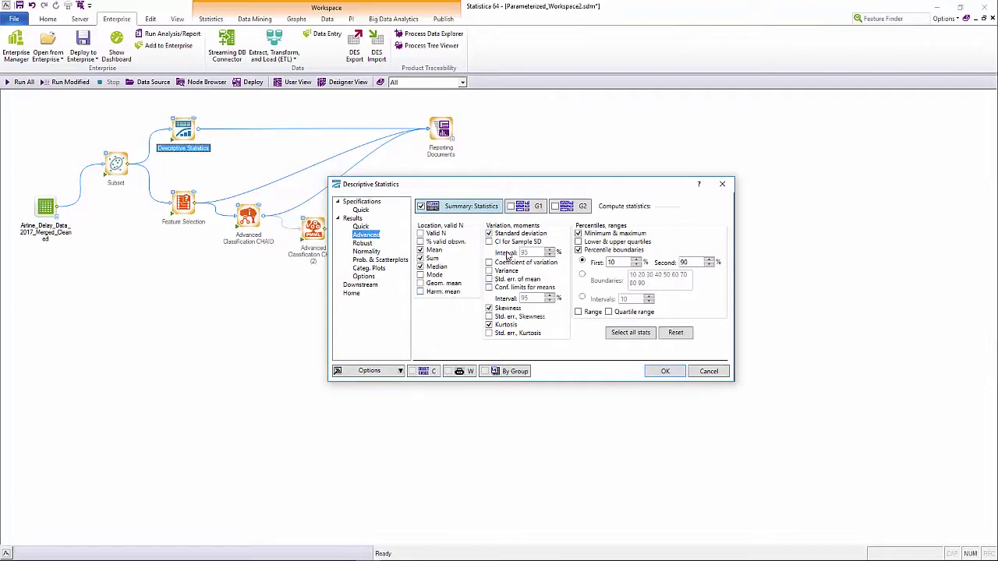
pyautogui.click(591, 242)
pyautogui.click(373, 254)
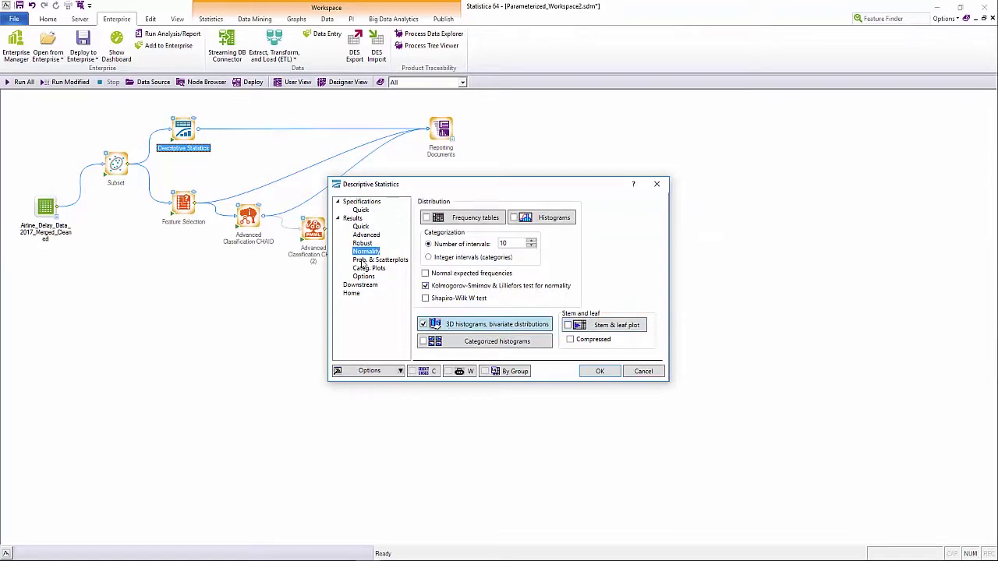
pyautogui.click(366, 260)
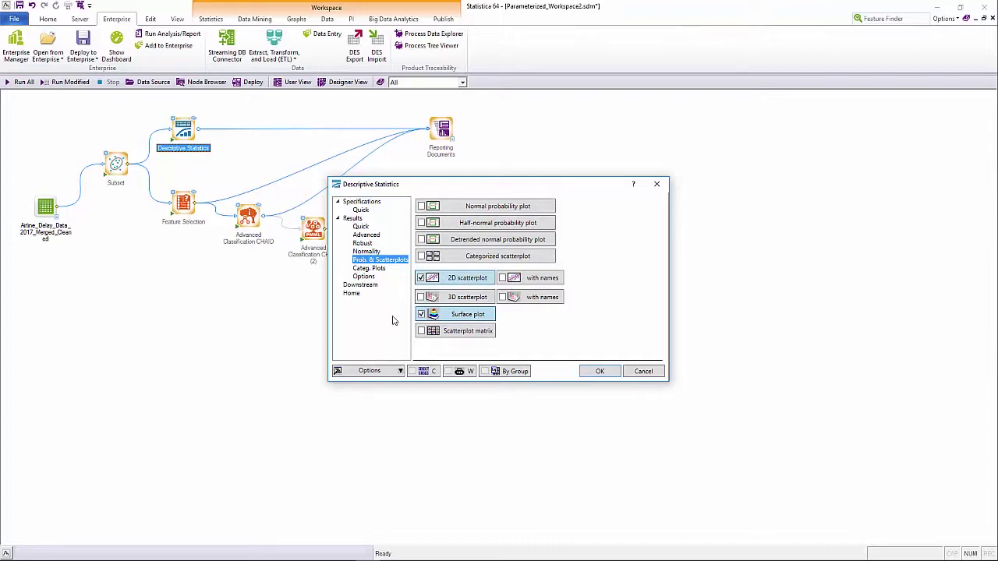
pyautogui.click(597, 371)
pyautogui.click(198, 222)
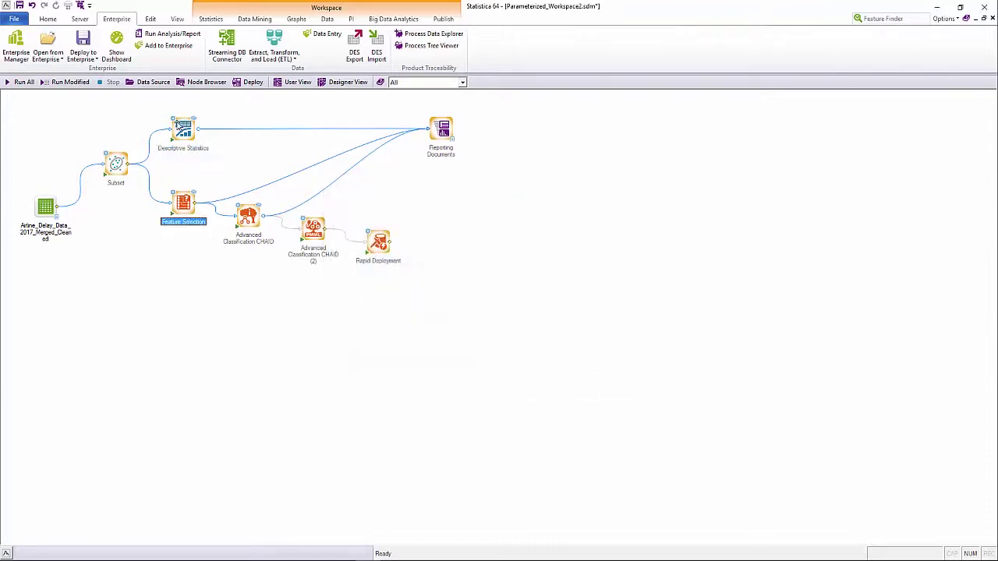
# In Designer View, mark Subset > Specifications > Include Expression as Visible
pyautogui.click(335, 84)
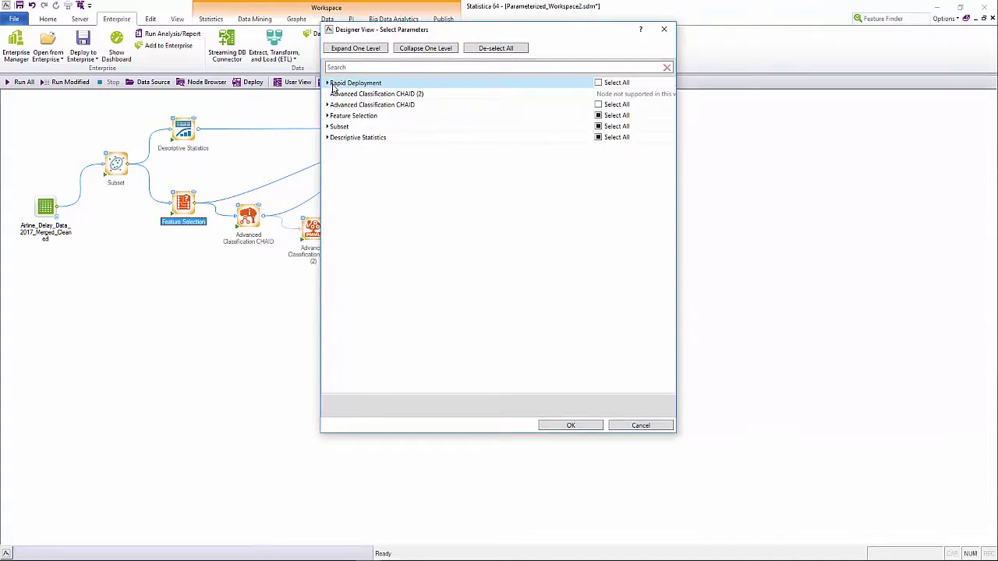
pyautogui.click(333, 94)
pyautogui.click(331, 126)
pyautogui.click(327, 126)
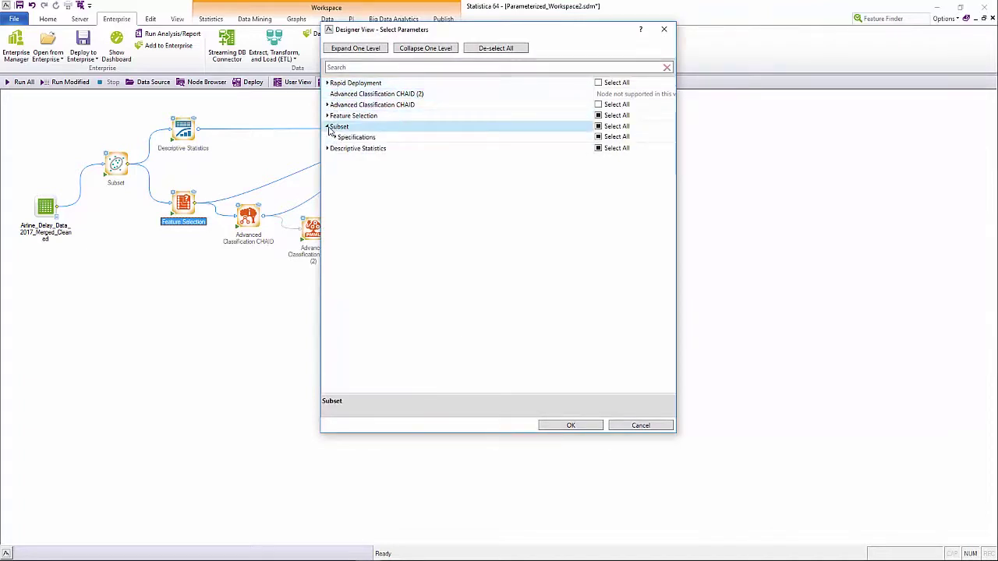
pyautogui.click(334, 137)
pyautogui.click(334, 137)
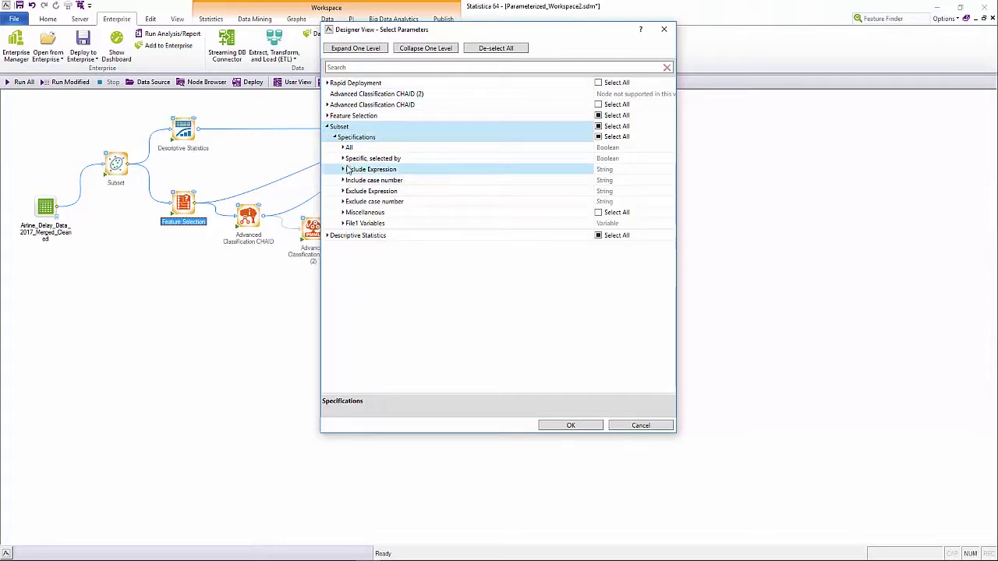
pyautogui.click(343, 169)
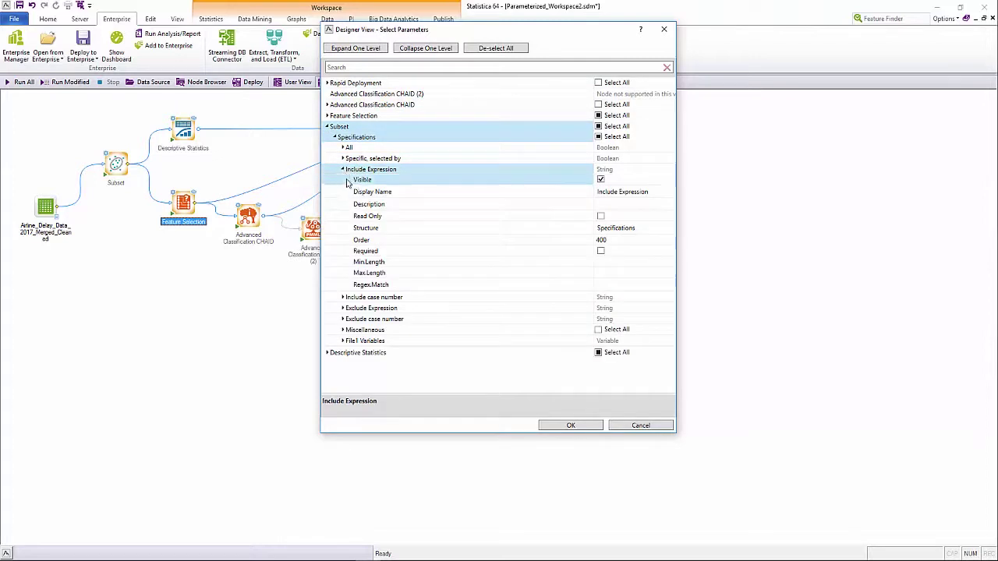
pyautogui.click(600, 180)
pyautogui.click(592, 424)
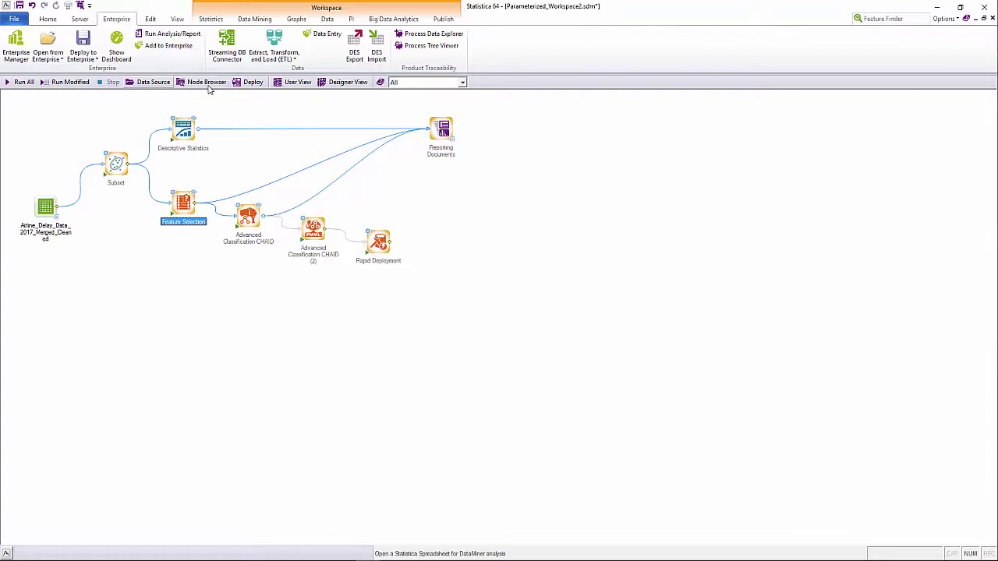
# Deploy and update the existing Enterprise object with the change reason 'New Parameterized Workspace'
pyautogui.click(251, 82)
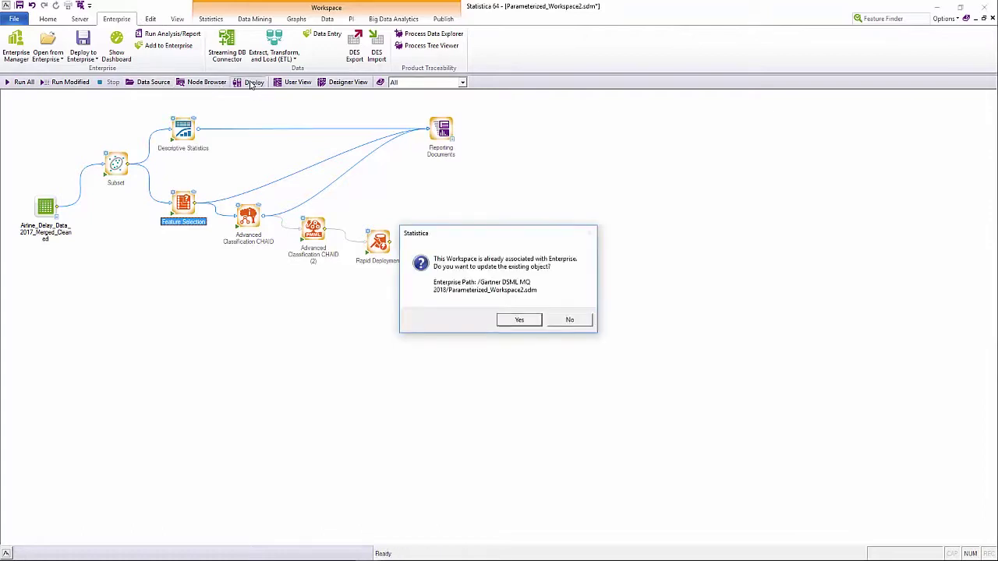
pyautogui.click(519, 321)
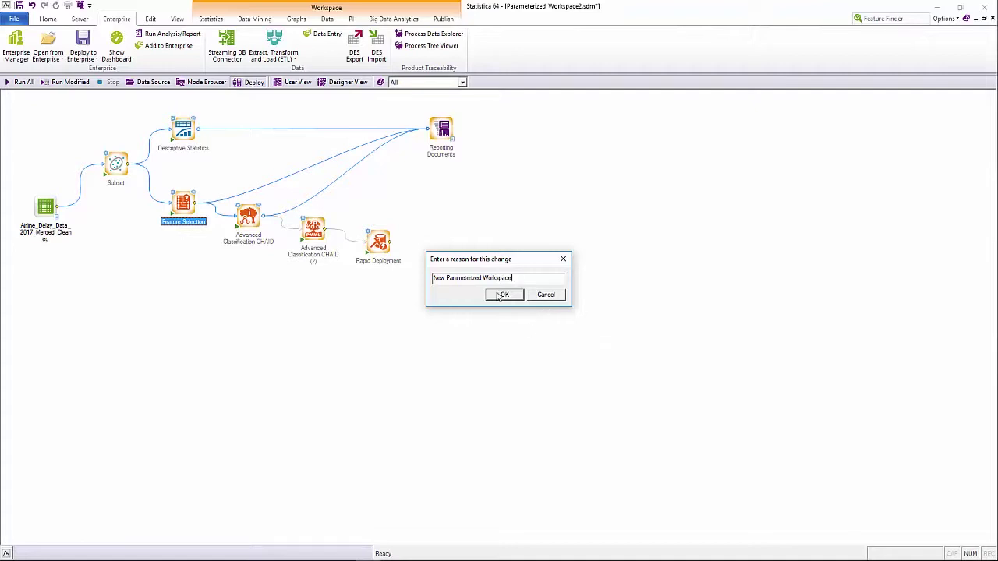
pyautogui.click(499, 296)
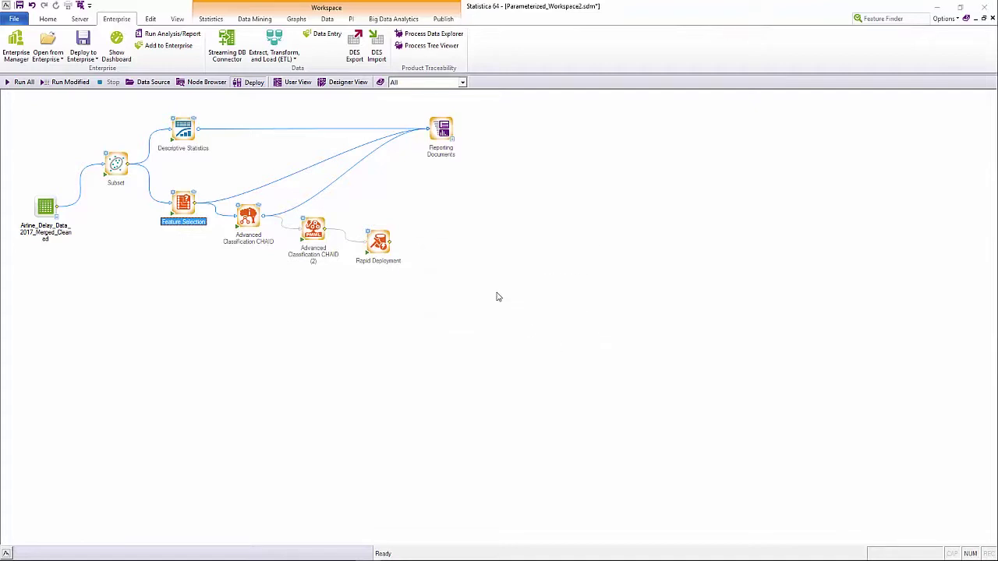
pyautogui.click(581, 310)
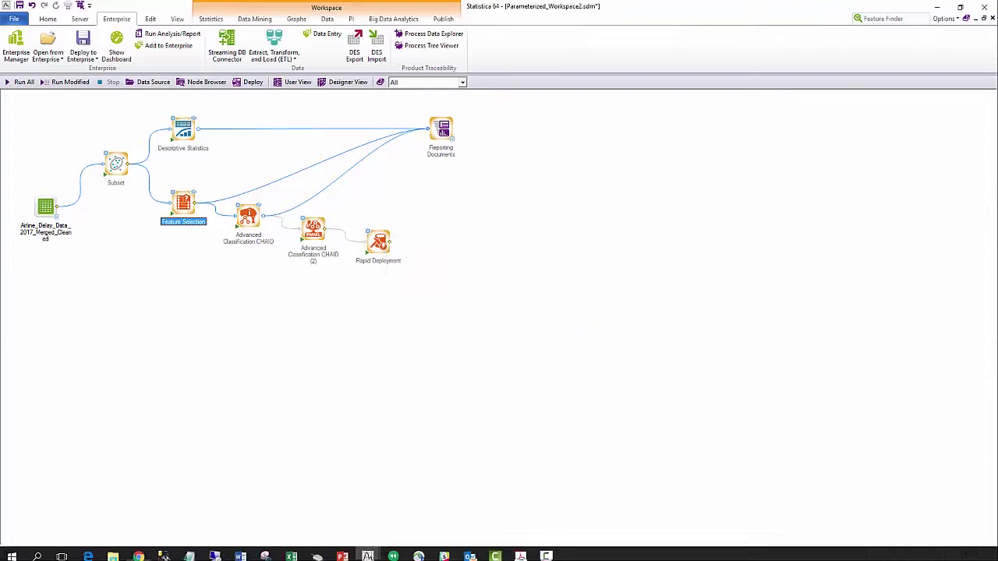
# In the web client, run Parameterized_Workspace2.sdm from the Gartner DSML MQ 2018 folder
pyautogui.click(156, 551)
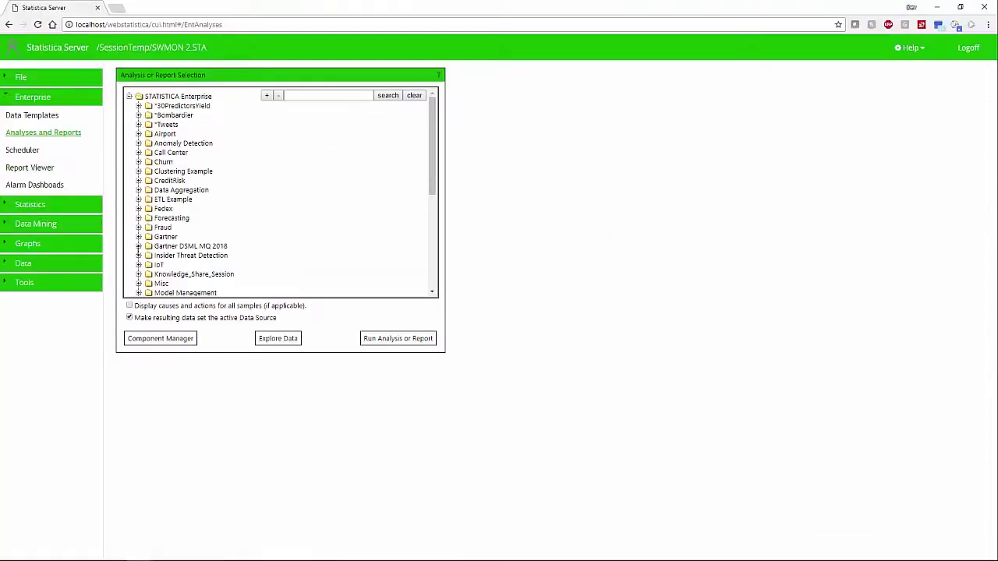
pyautogui.click(138, 247)
pyautogui.scroll(-3, 201, 226)
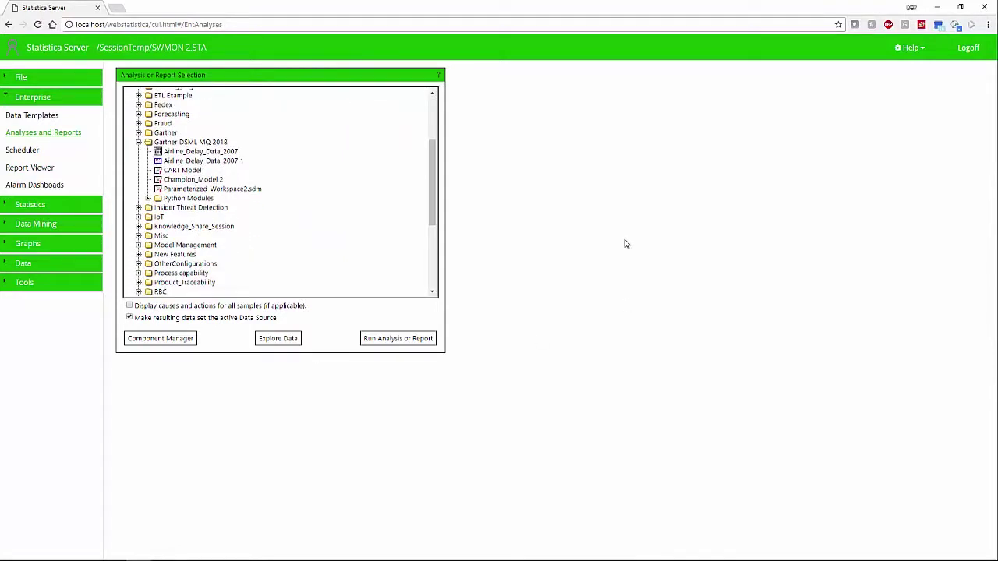
pyautogui.click(190, 189)
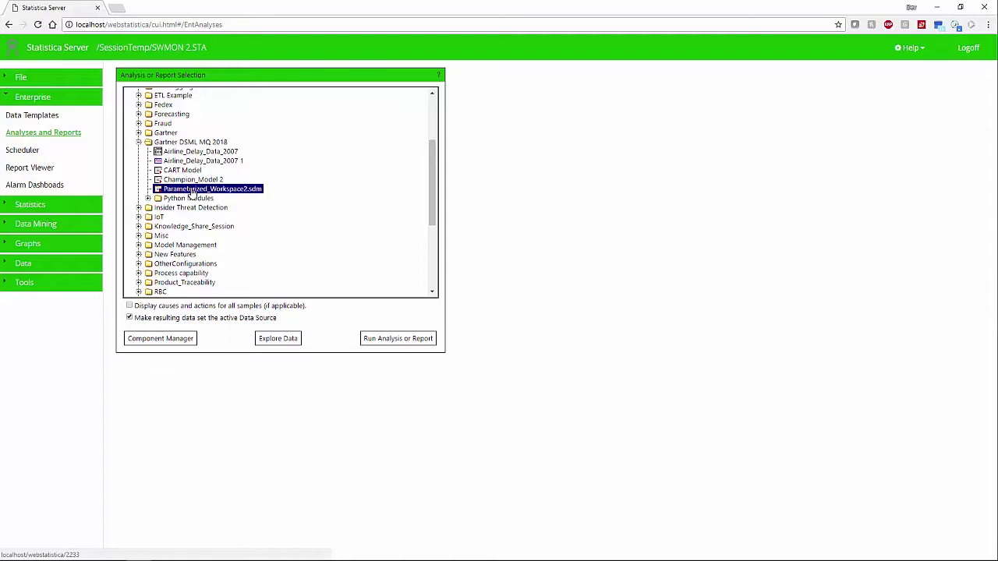
pyautogui.click(386, 339)
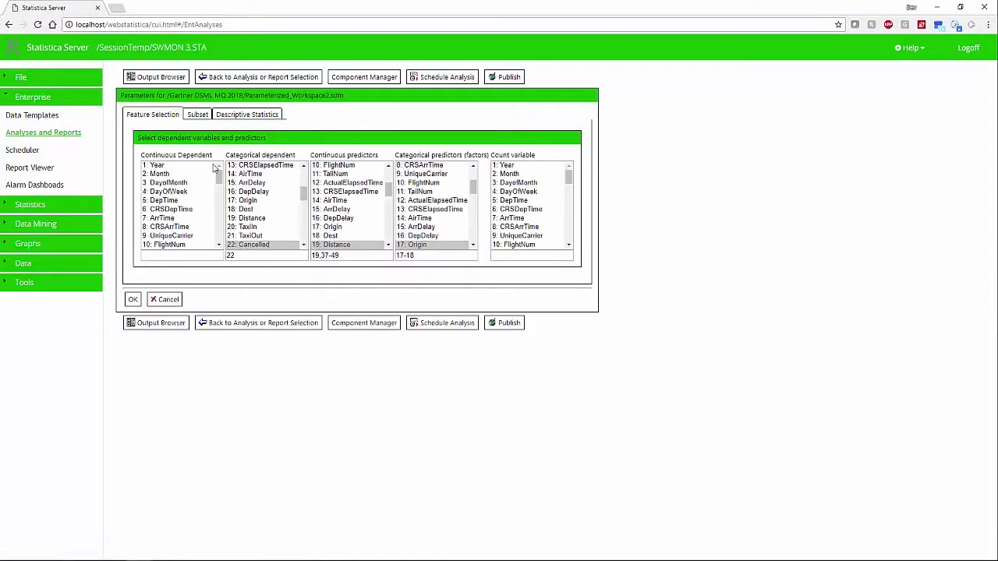
# Change the Subset Include Expression carrier from UA to WN, review the other tabs, and run
pyautogui.click(198, 115)
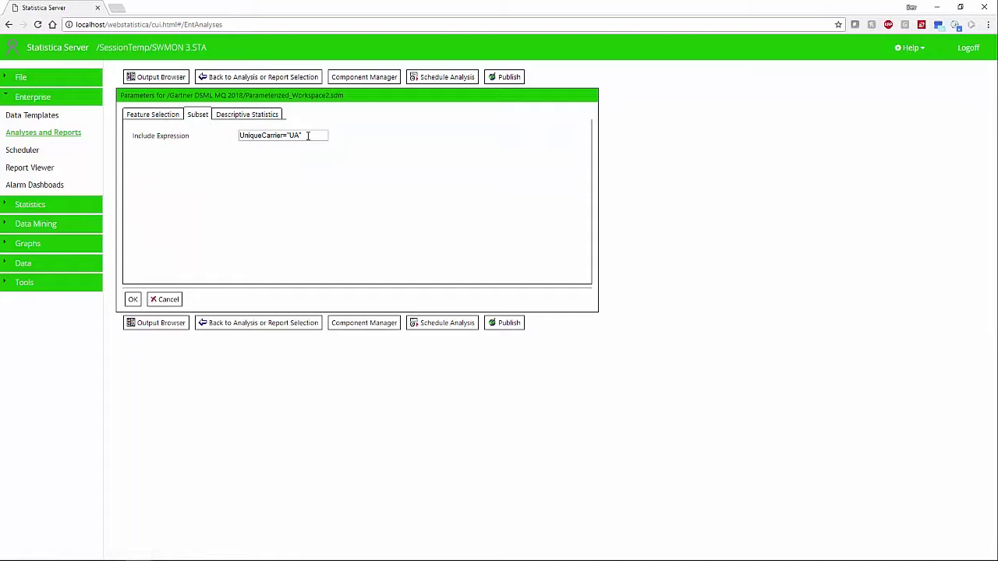
pyautogui.click(290, 136)
pyautogui.write('WN')
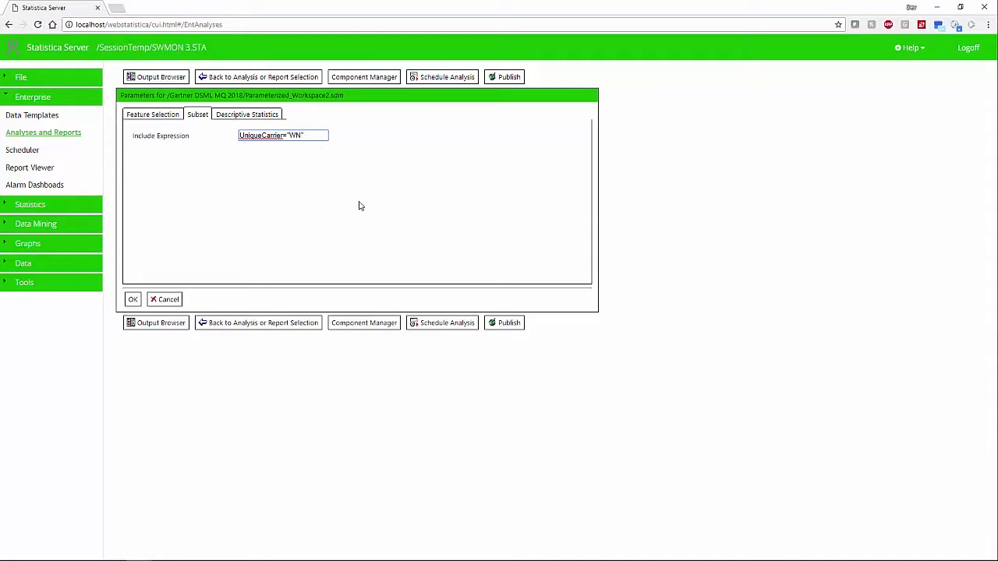
pyautogui.click(241, 117)
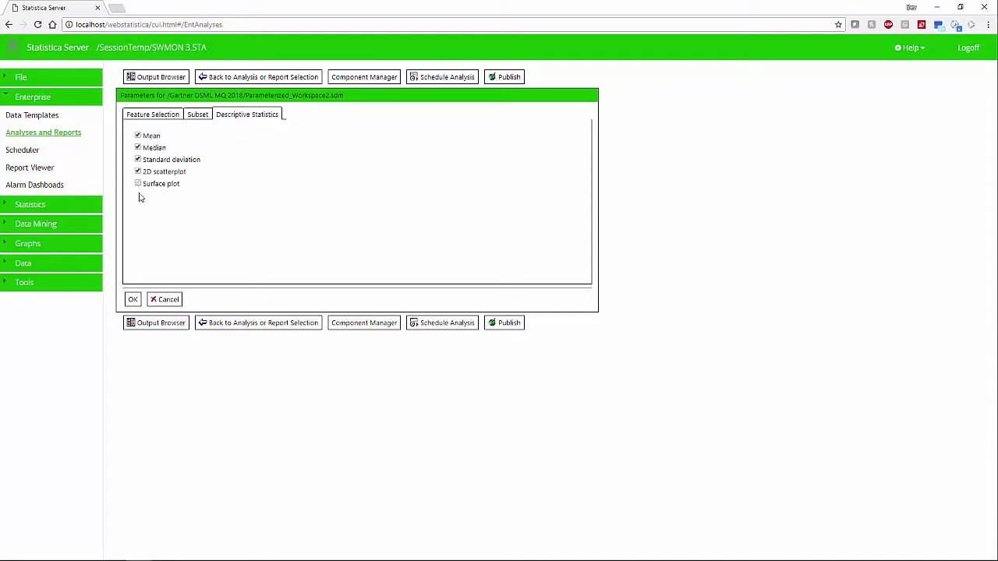
pyautogui.click(156, 117)
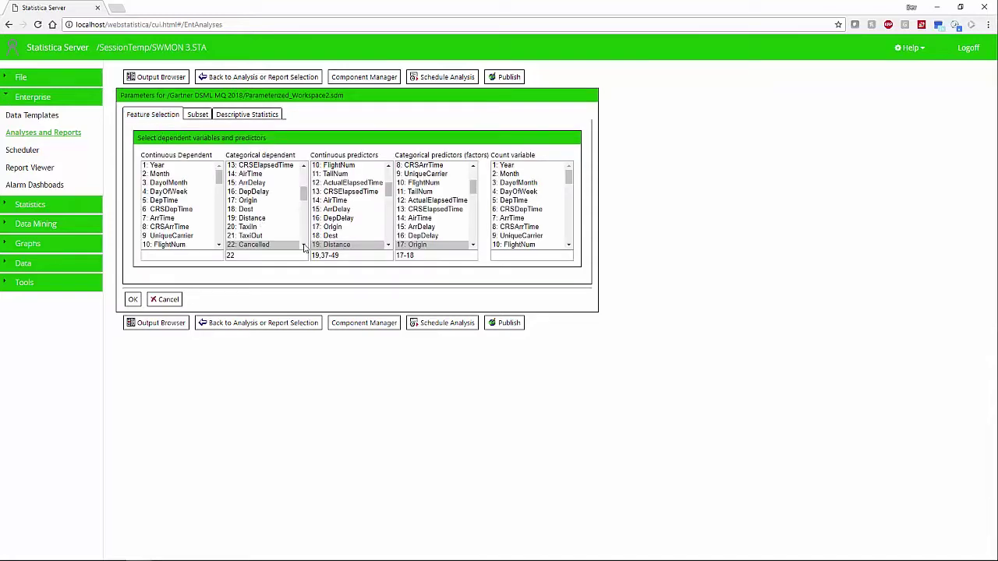
pyautogui.click(133, 299)
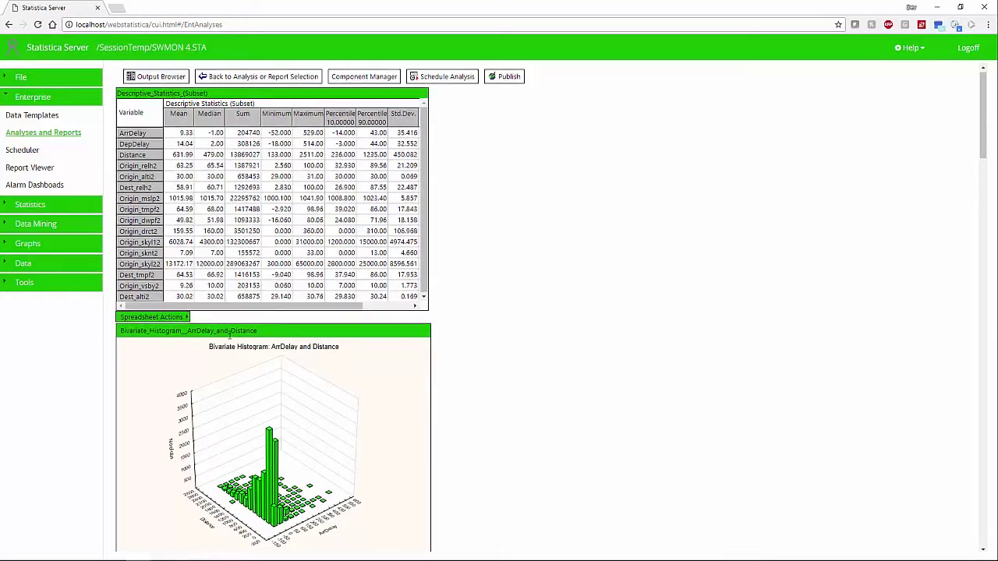
# Scroll through the WN output: statistics table, bivariate histogram, importance plot and CHAID tree
pyautogui.scroll(-5, 209, 195)
pyautogui.scroll(-5, 231, 343)
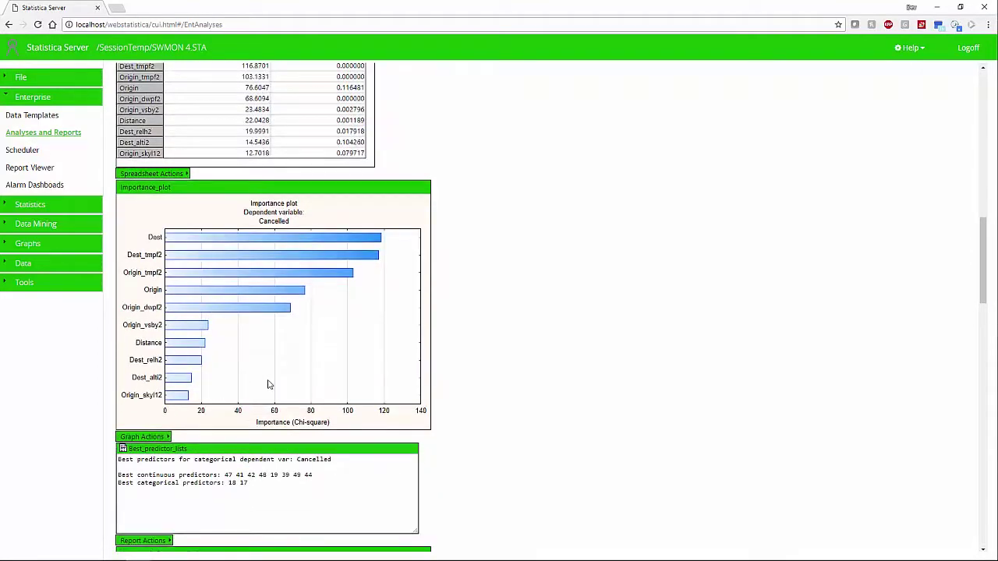
pyautogui.scroll(-4, 269, 384)
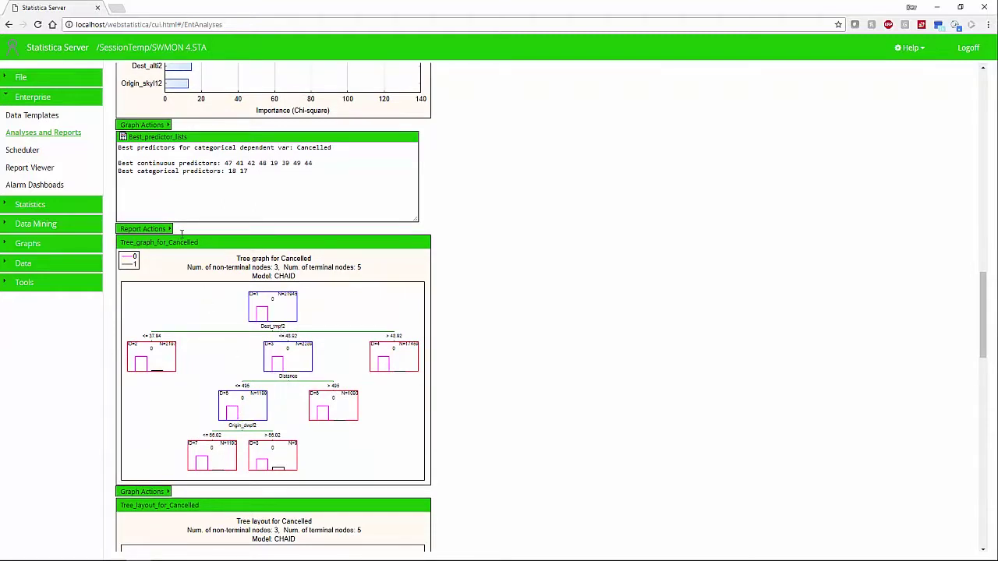
# Back on the workspace parameters, change the Subset Include Expression's carrier from WN to UA
pyautogui.click(9, 24)
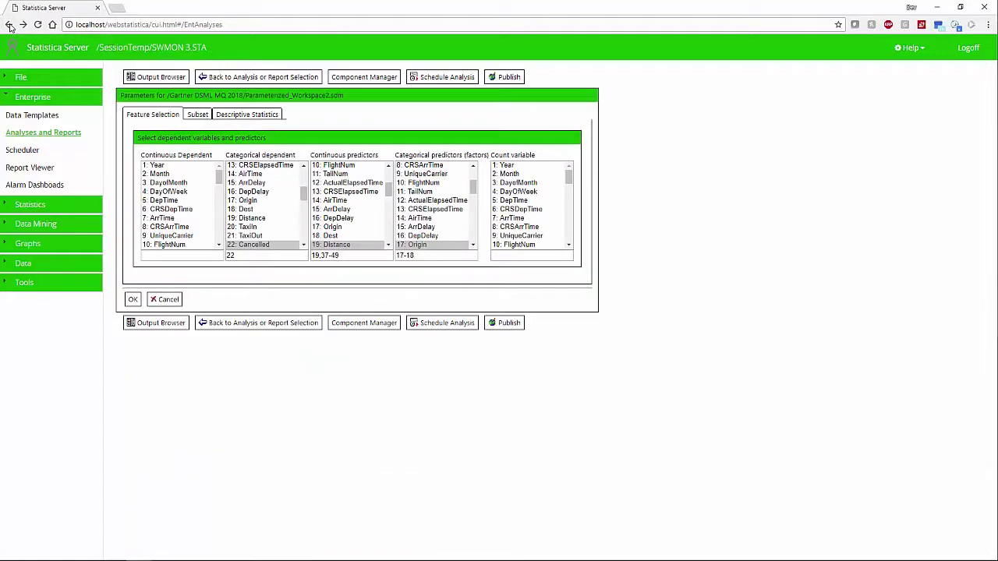
pyautogui.click(197, 114)
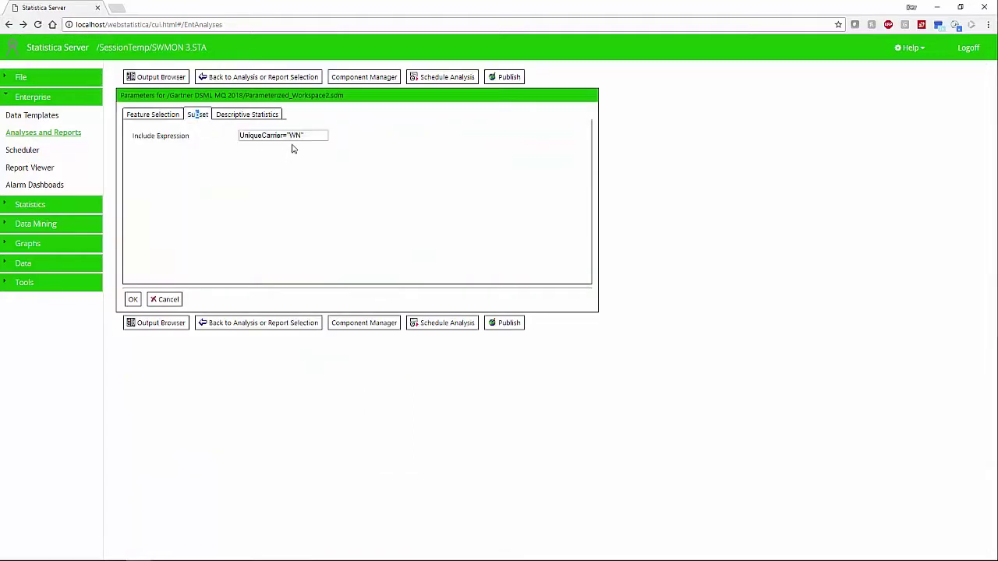
pyautogui.click(299, 143)
pyautogui.hotkey('shift', 'Left')
pyautogui.hotkey('shift', 'Left')
pyautogui.write('U')
# Enable the surface plot in Descriptive Statistics, review predictors 19,37-48, and rerun the workspace
pyautogui.click(219, 116)
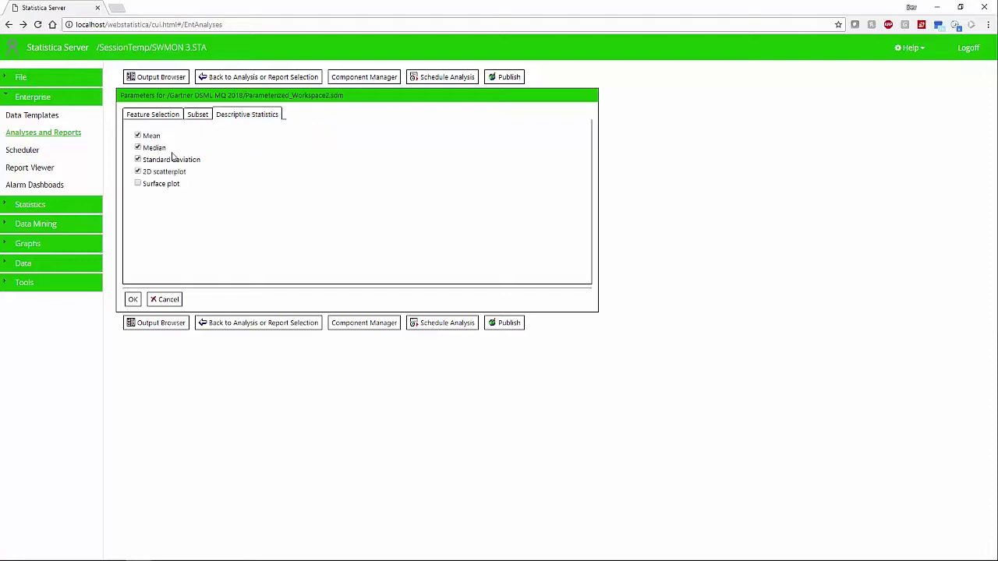
pyautogui.click(138, 184)
pyautogui.click(159, 116)
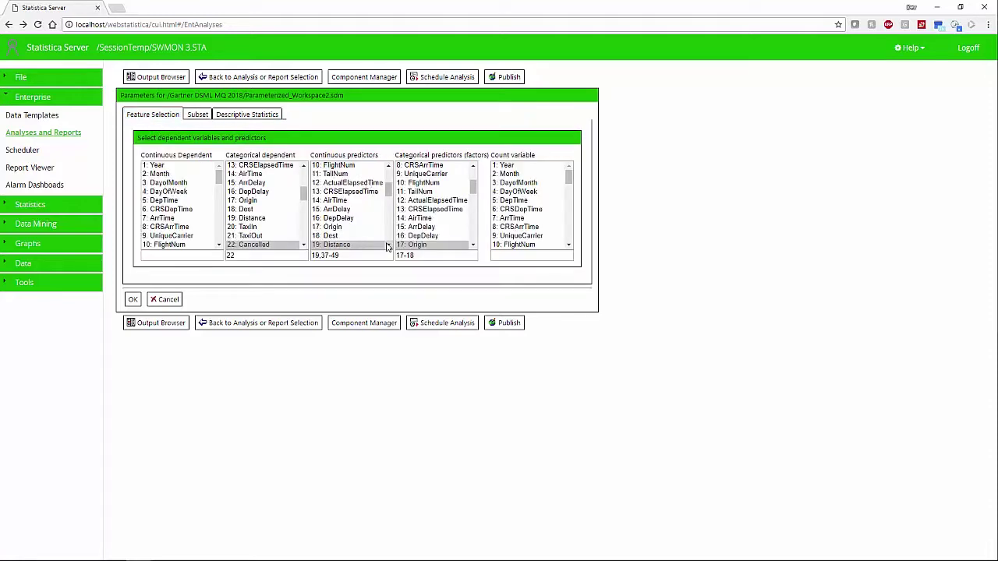
pyautogui.scroll(-10, 374, 215)
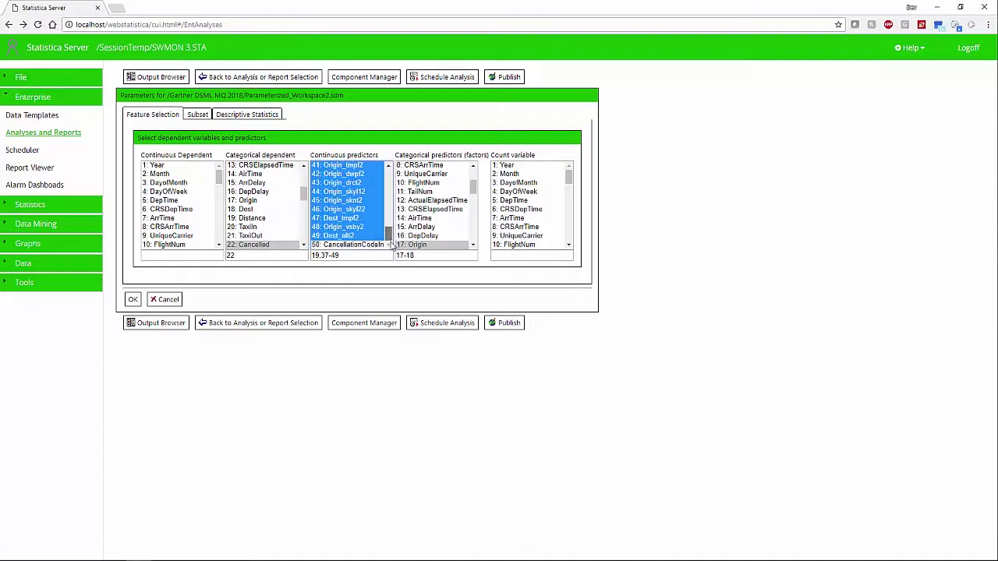
pyautogui.click(133, 299)
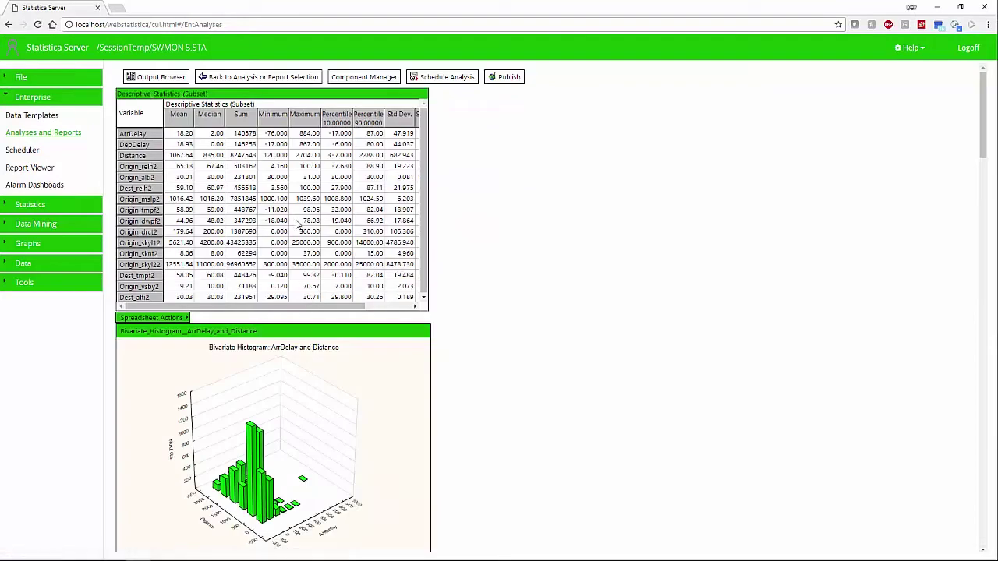
pyautogui.scroll(-5, 297, 225)
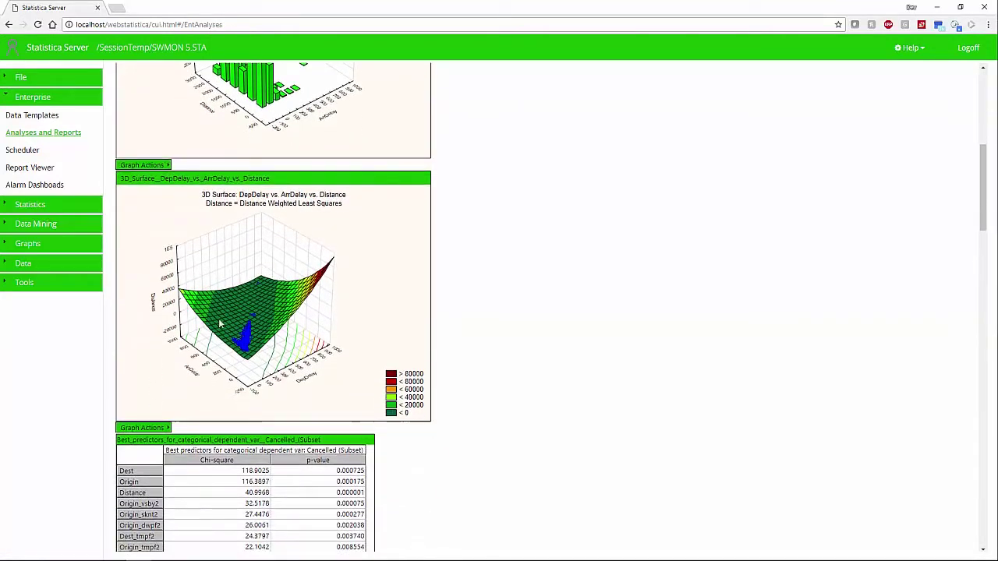
pyautogui.scroll(-6, 321, 405)
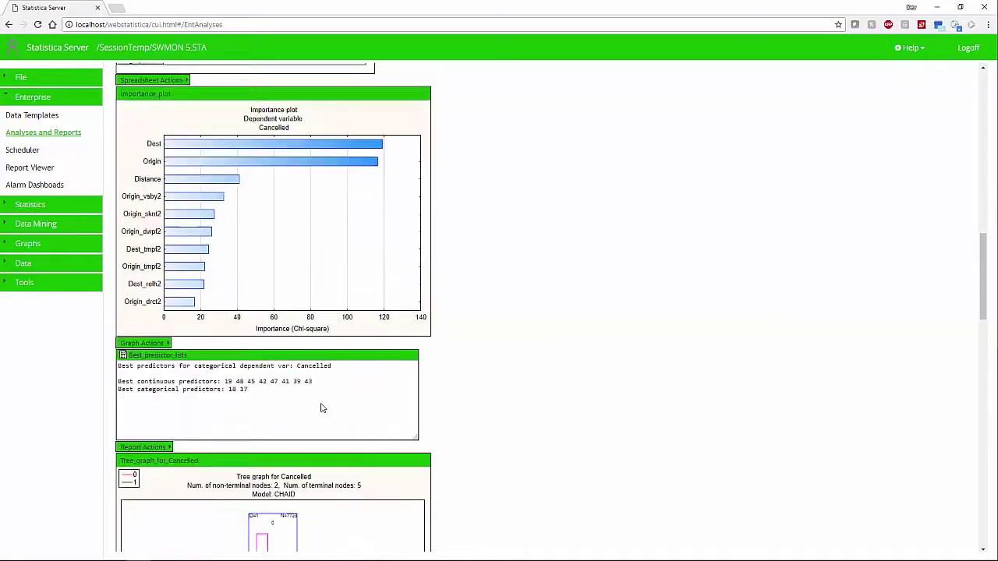